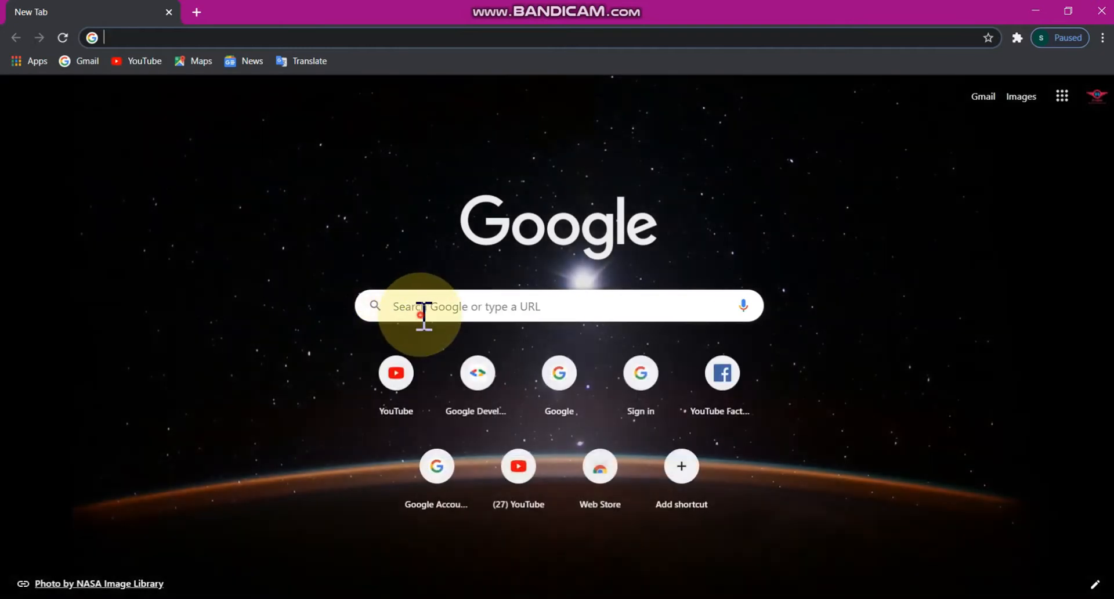
# Search Google for handbrake, view the official HandBrake website with its download offer, and close the browser
pyautogui.click(423, 308)
pyautogui.write('H')
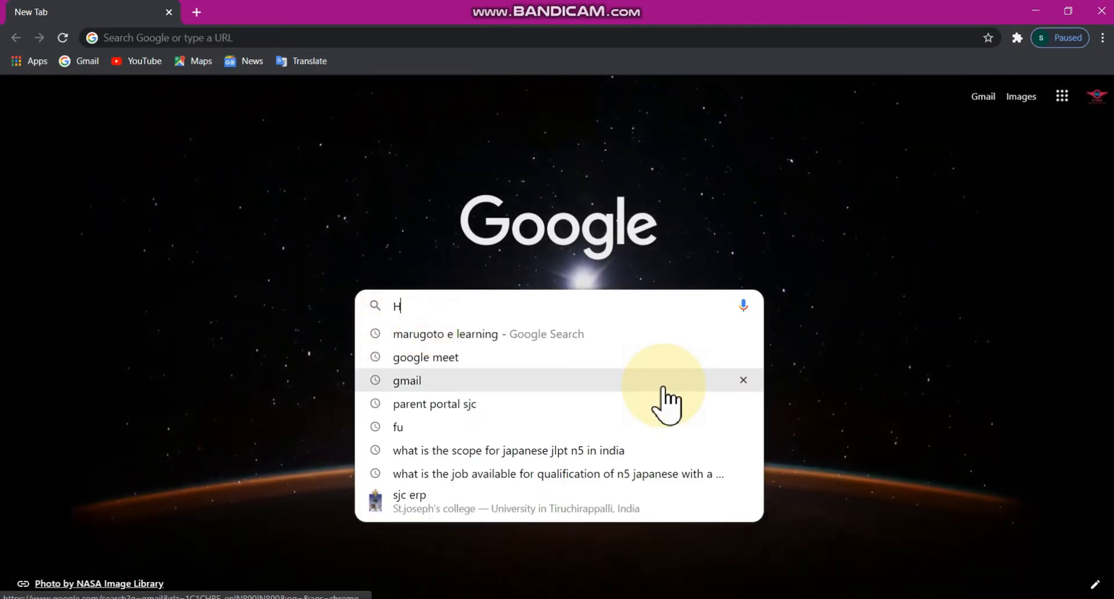
pyautogui.write('ANDB')
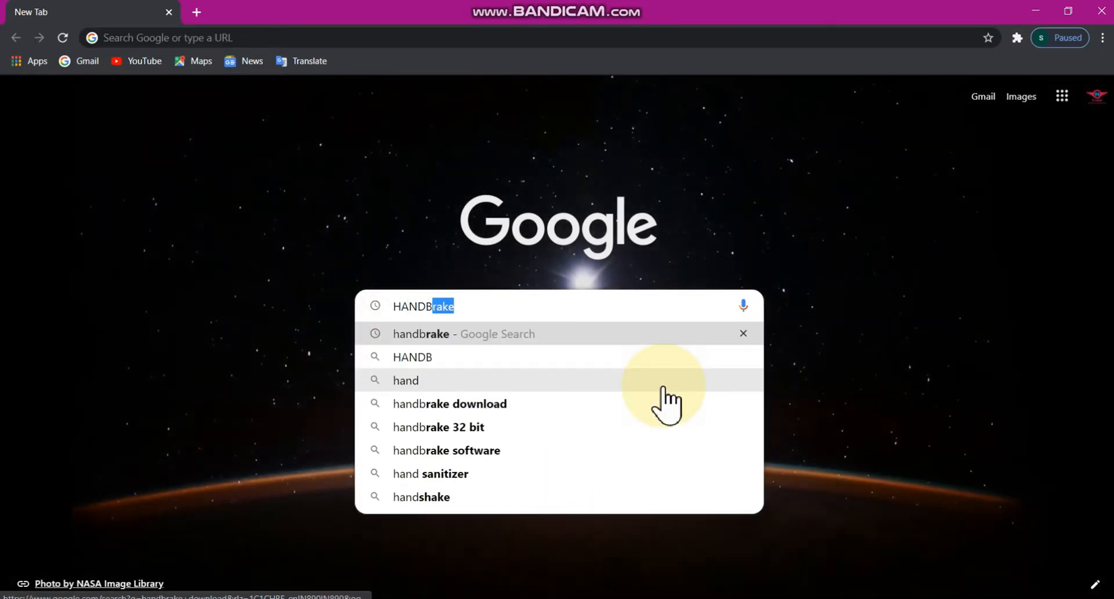
pyautogui.write('RAKE')
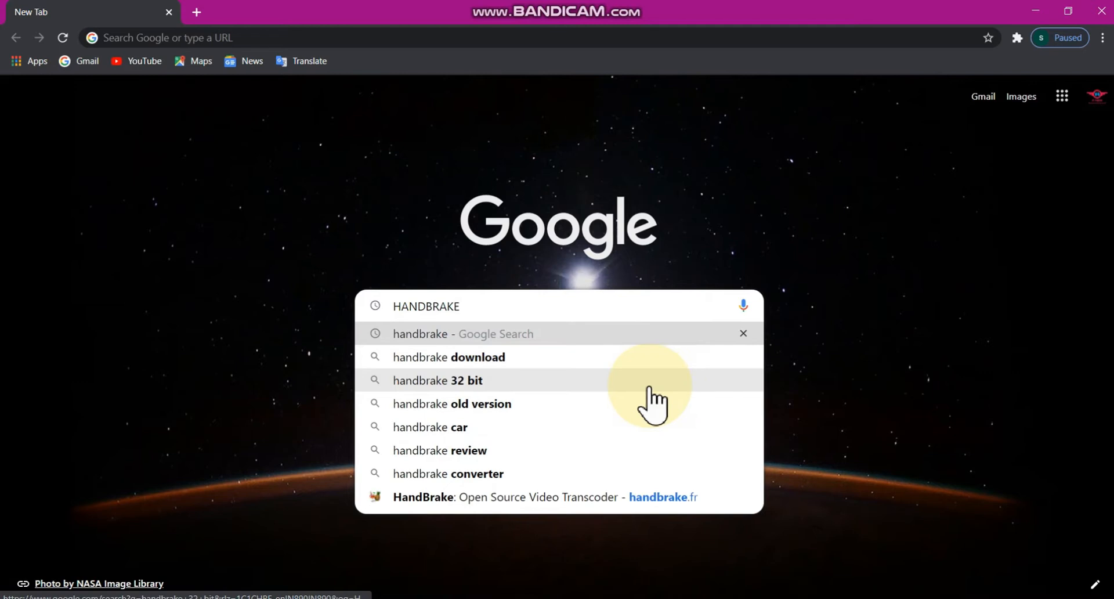
pyautogui.click(569, 336)
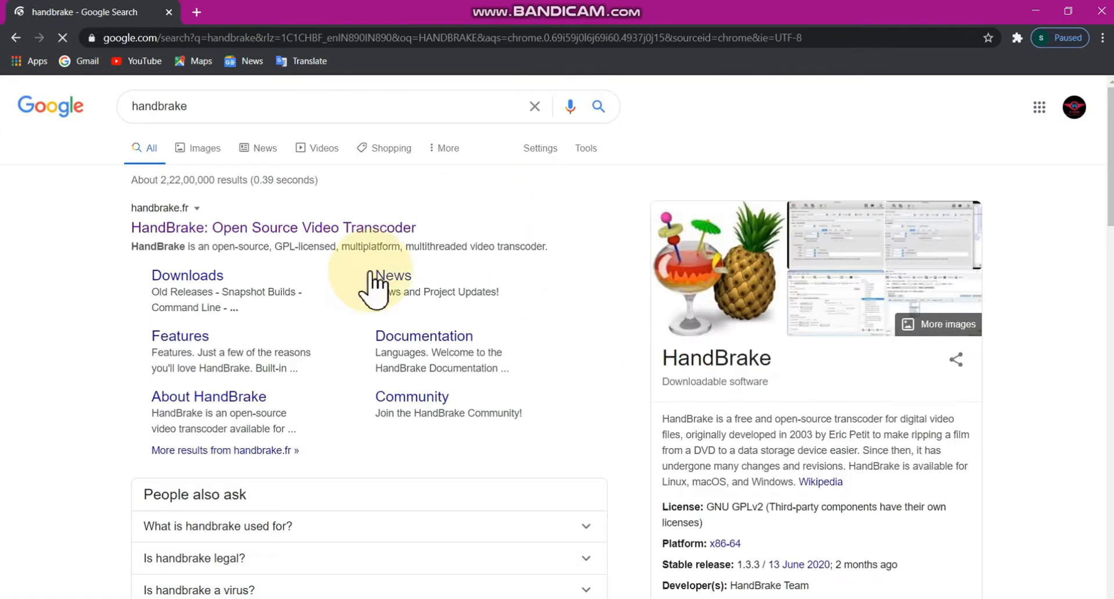
pyautogui.click(242, 226)
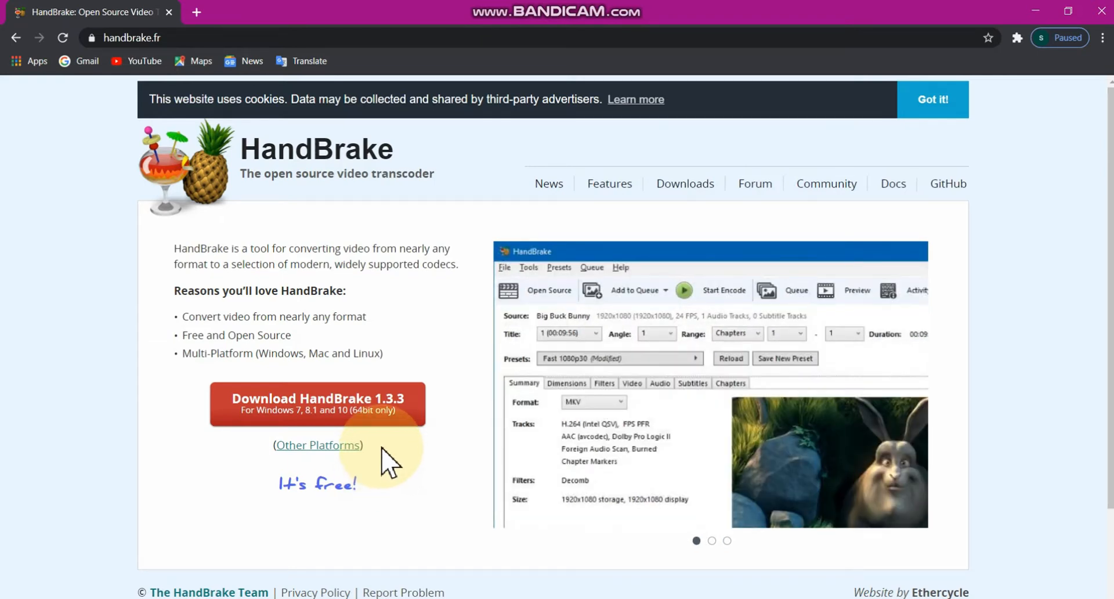
pyautogui.click(1101, 10)
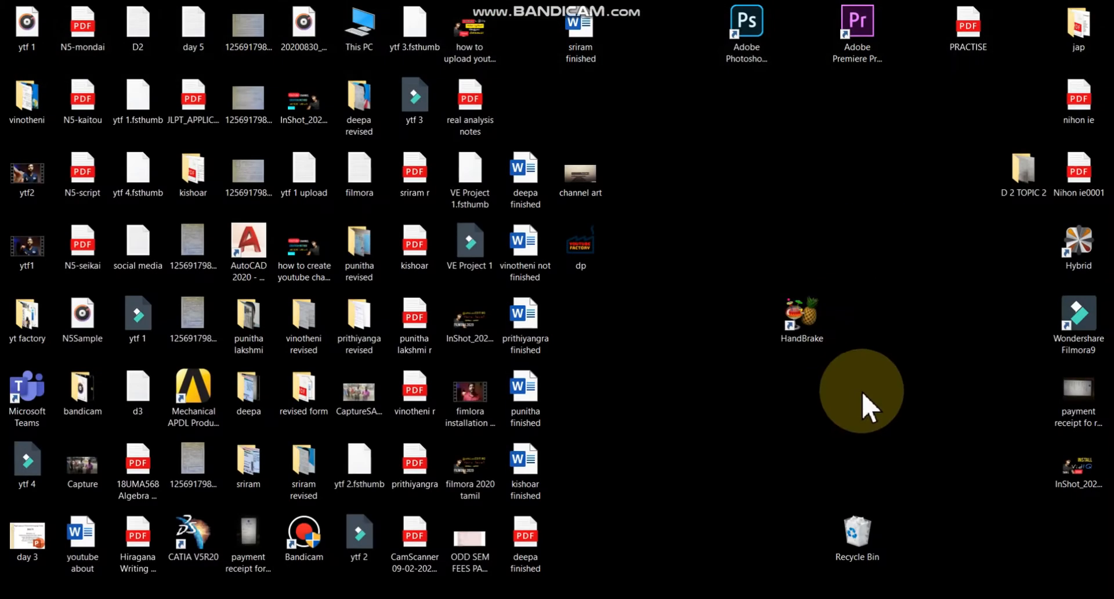
# Launch HandBrake from the desktop and move its window aside to uncover the This PC shortcut
pyautogui.doubleClick(790, 324)
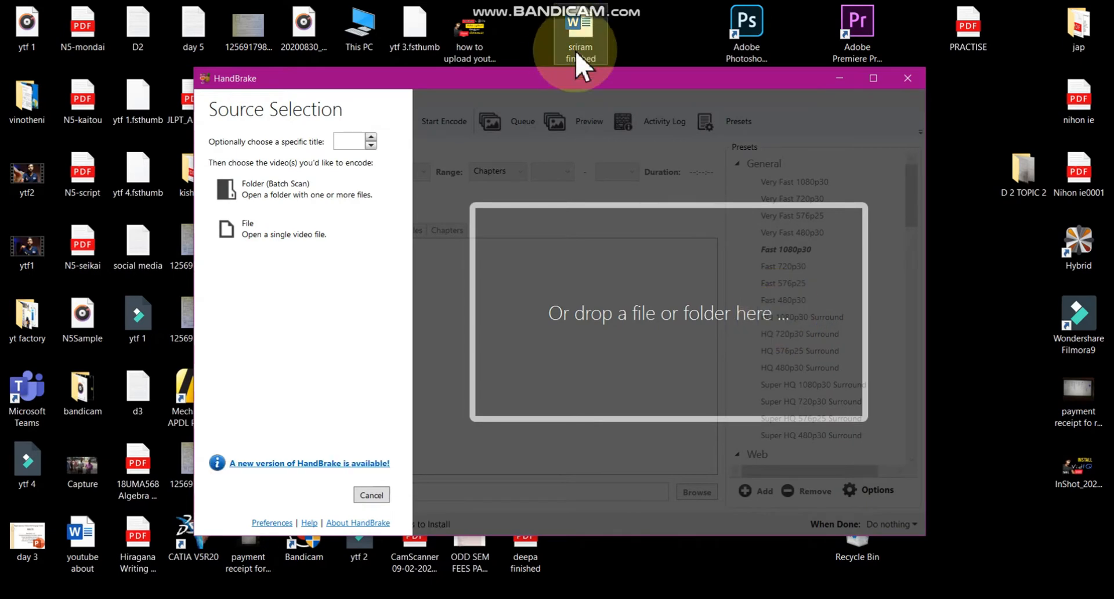
pyautogui.moveTo(589, 82); pyautogui.dragTo(663, 69)
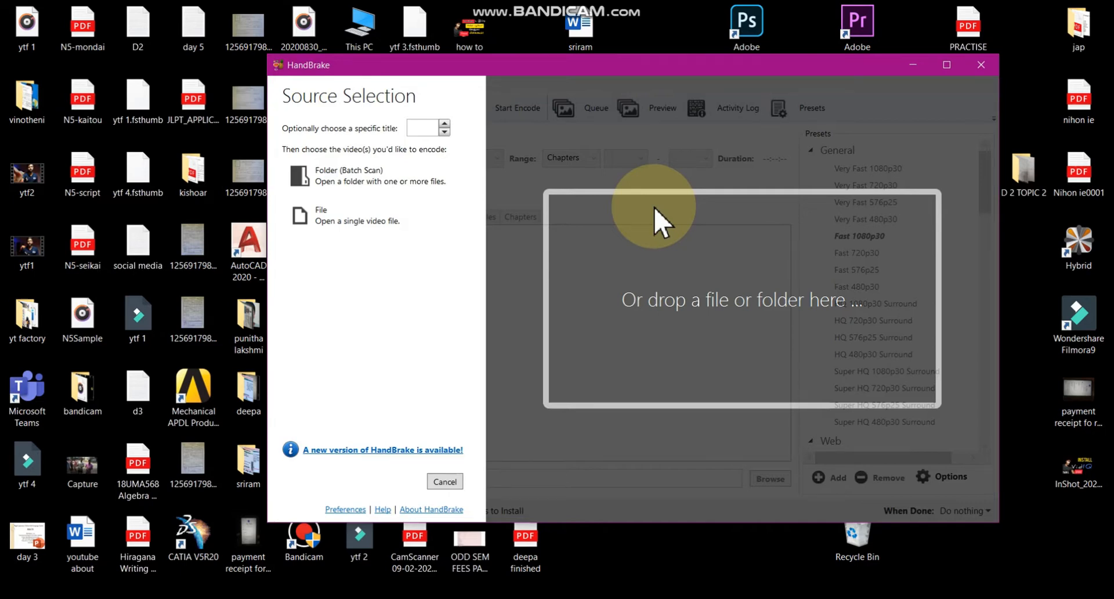
pyautogui.moveTo(651, 73); pyautogui.dragTo(671, 75)
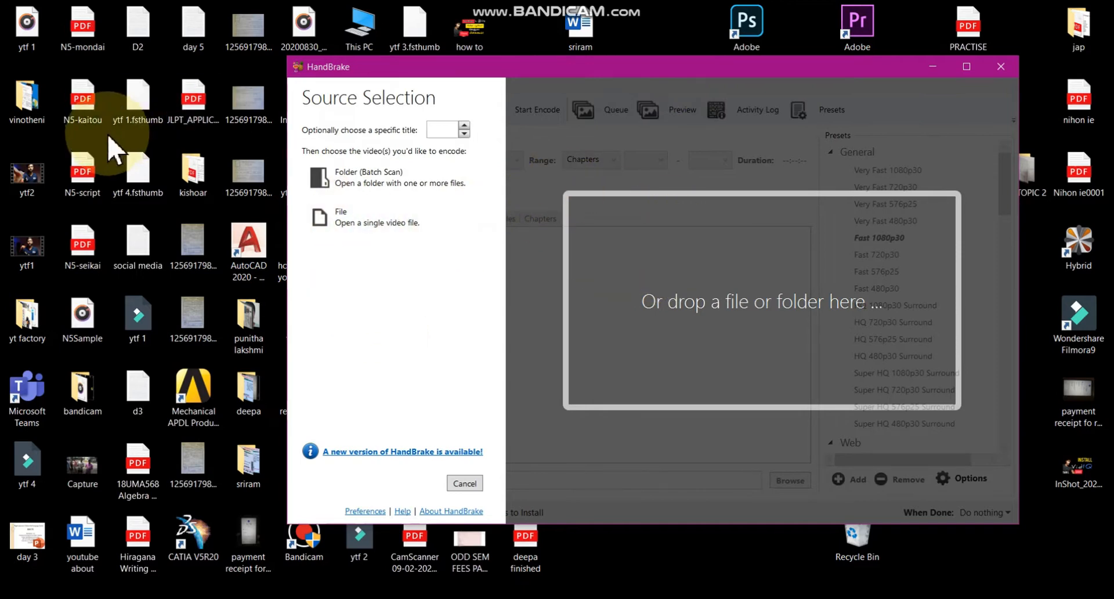
pyautogui.moveTo(592, 85); pyautogui.dragTo(699, 66)
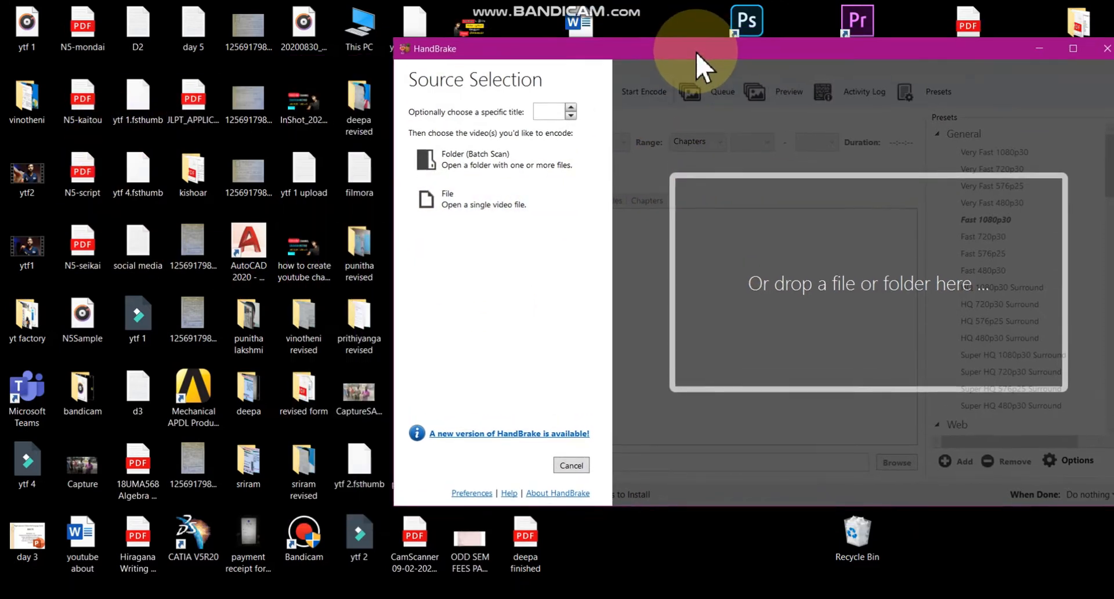
# Open the filmora out folder on Local Disk (D:) in File Explorer
pyautogui.doubleClick(360, 29)
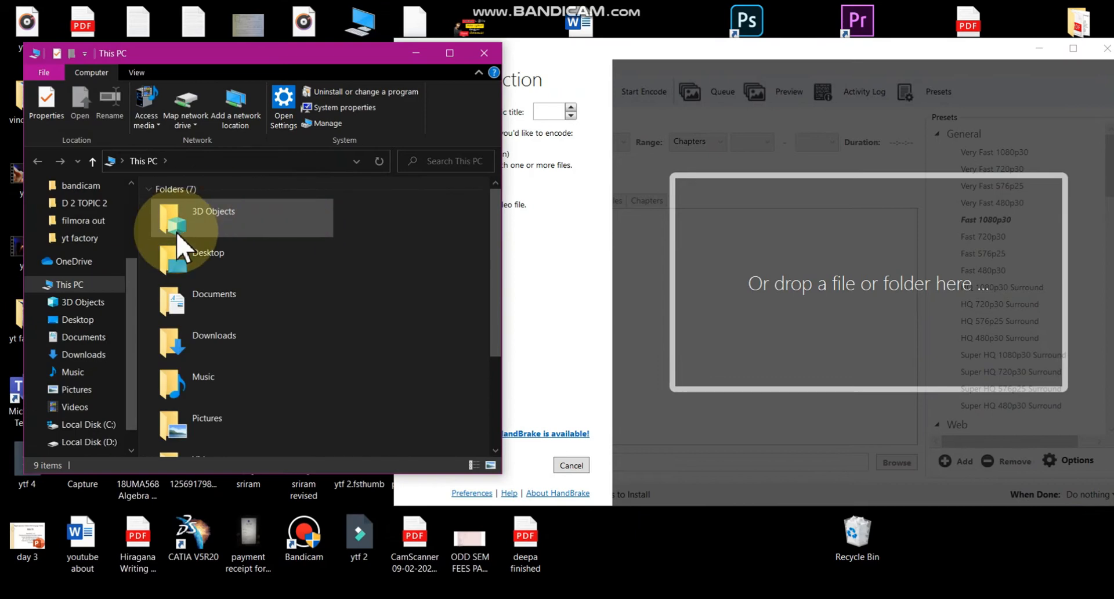
pyautogui.scroll(-3, 203, 262)
pyautogui.doubleClick(223, 437)
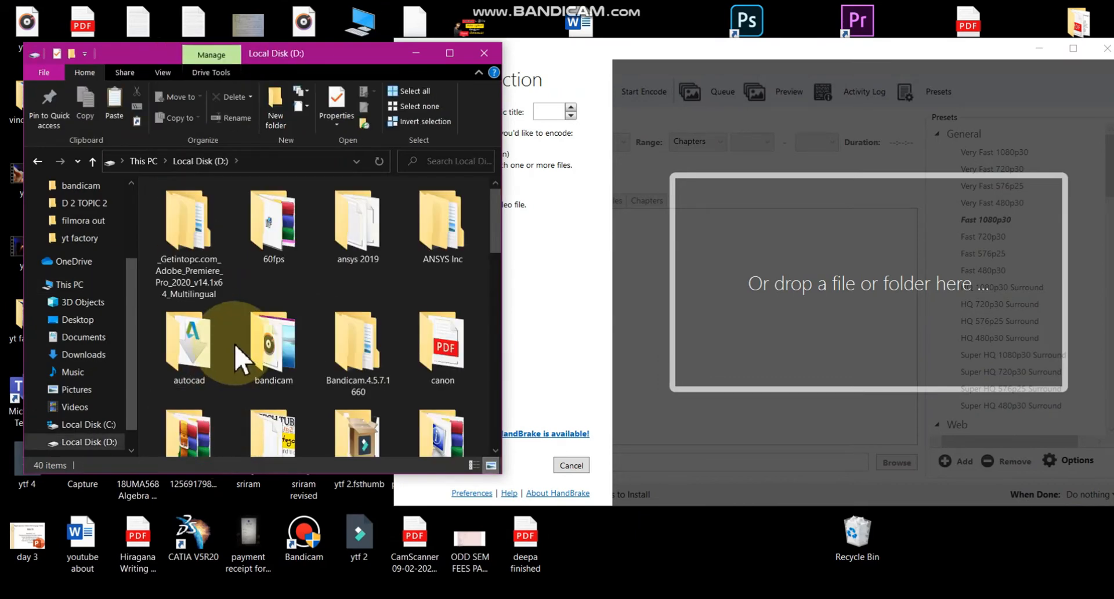
pyautogui.scroll(-3, 256, 371)
pyautogui.doubleClick(272, 401)
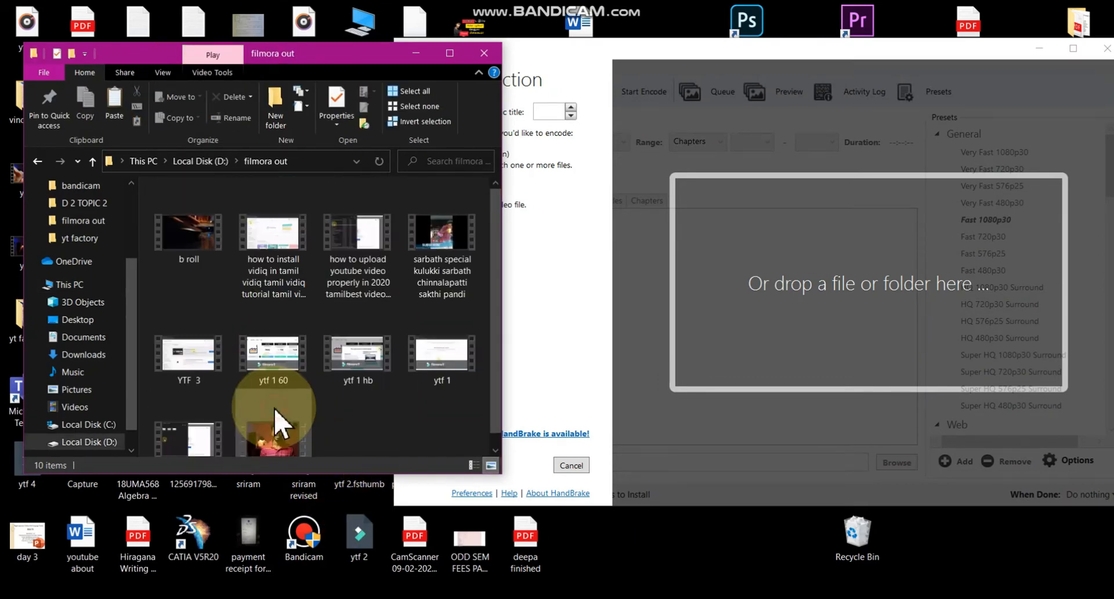
# Load the YTF 3 video from the filmora out folder into HandBrake as the source and maximize the HandBrake window
pyautogui.click(190, 355)
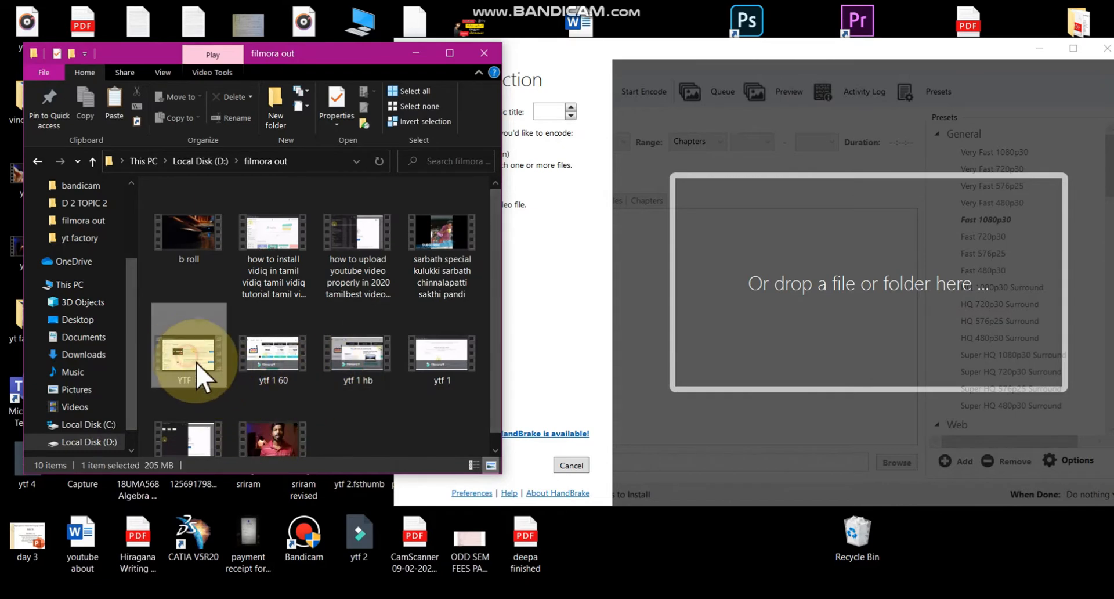
pyautogui.moveTo(190, 354); pyautogui.dragTo(818, 284)
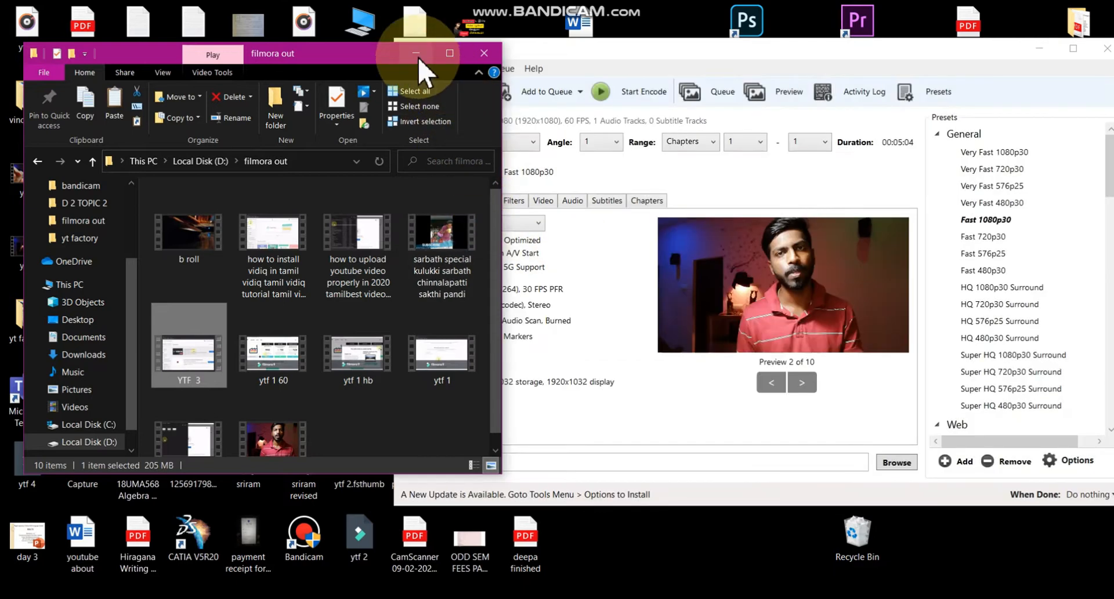
pyautogui.click(415, 53)
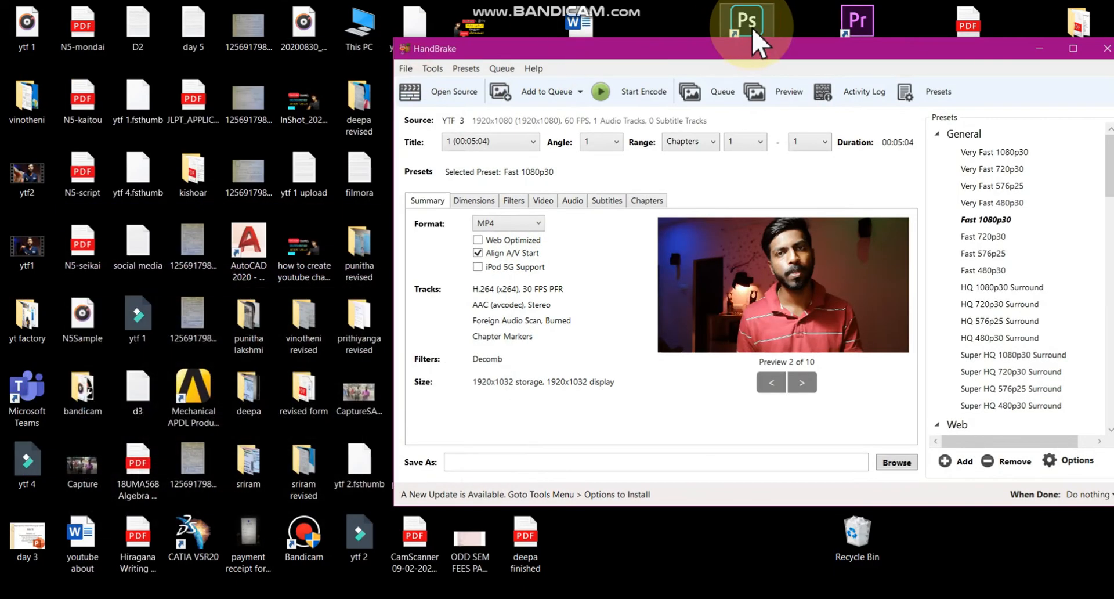
pyautogui.doubleClick(718, 50)
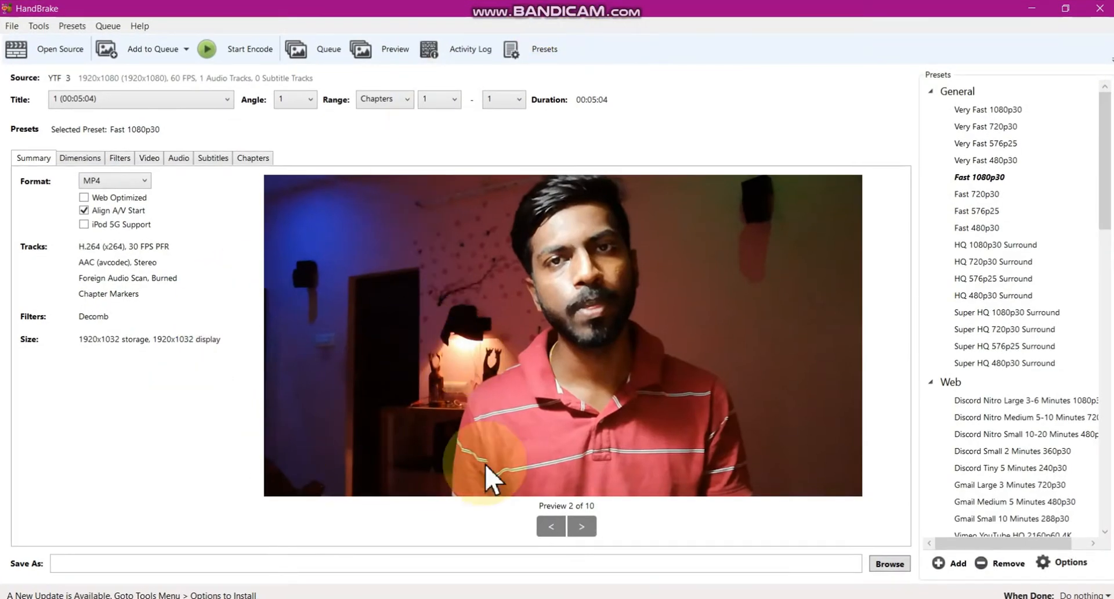
# Look at the next preview frame of the video and browse the available encoding presets and summary settings
pyautogui.click(583, 526)
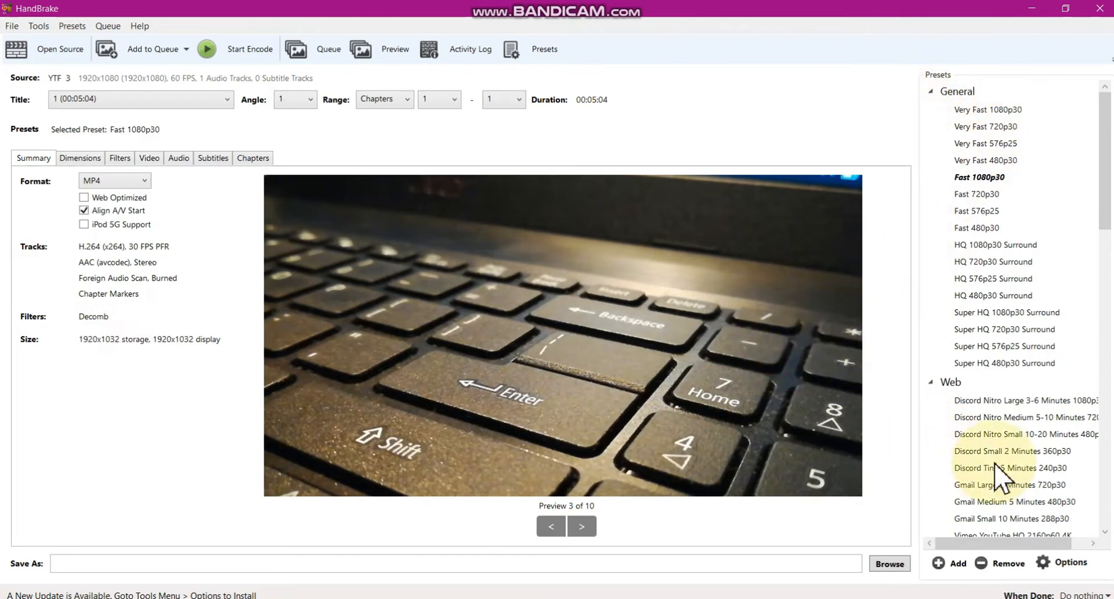
pyautogui.scroll(-9, 929, 406)
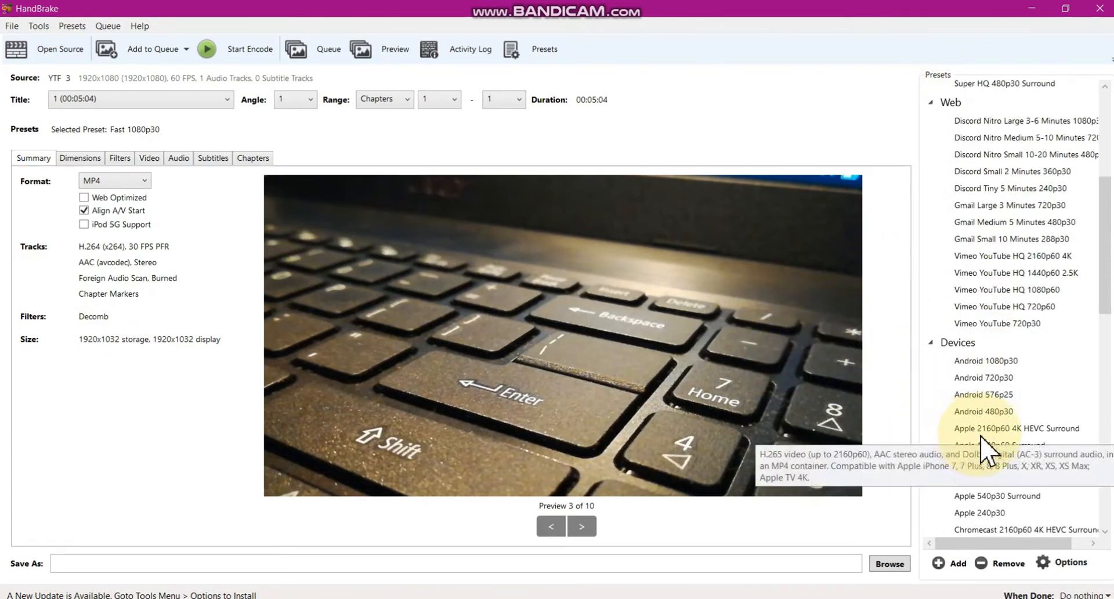
pyautogui.scroll(-10, 996, 457)
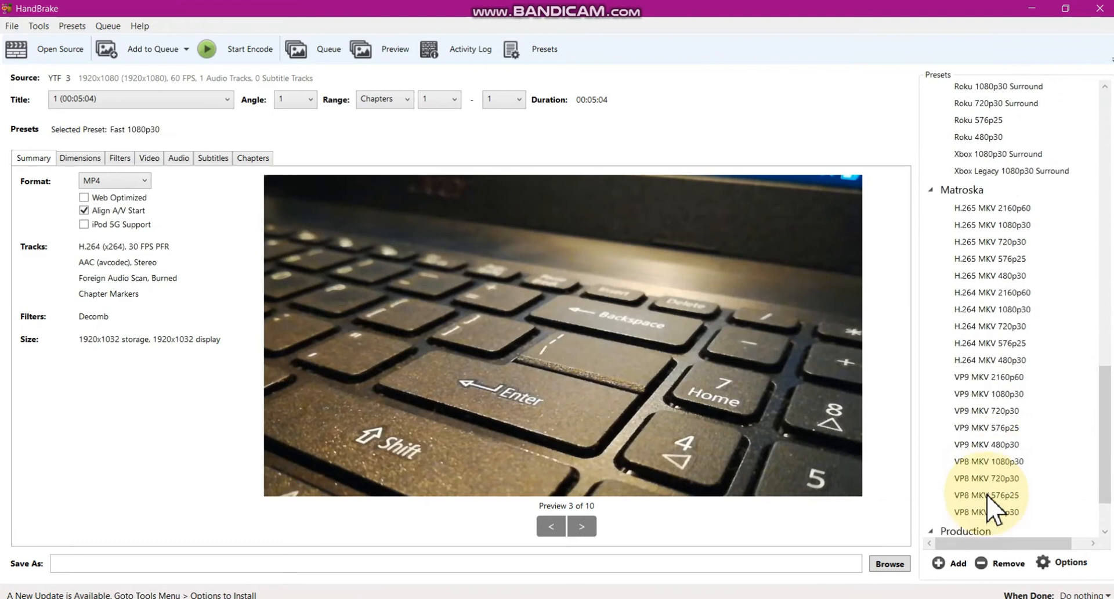
pyautogui.scroll(12, 989, 496)
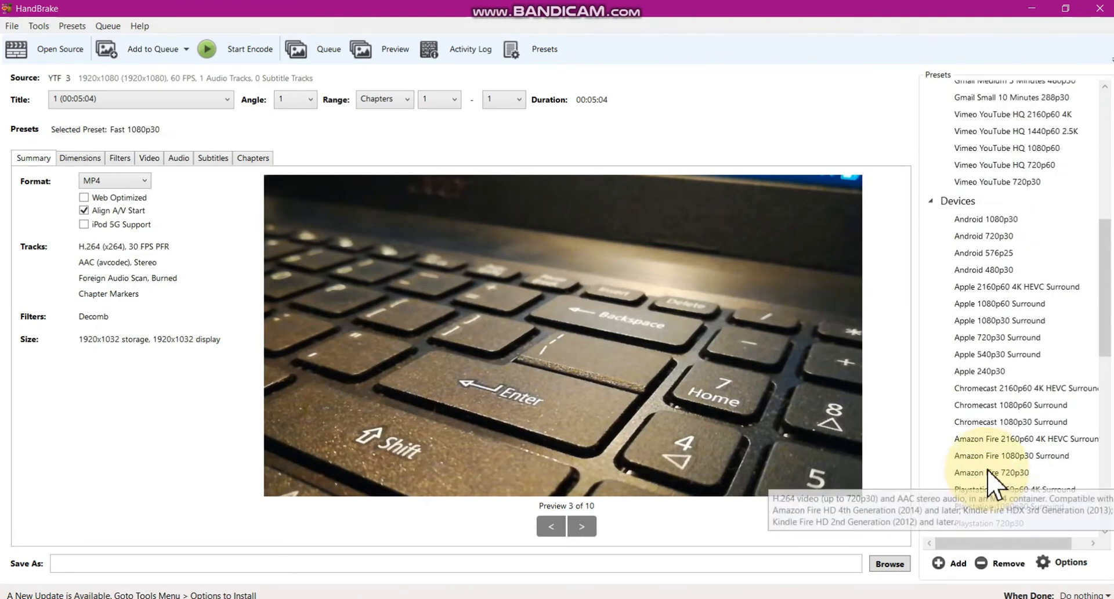
pyautogui.scroll(5, 988, 482)
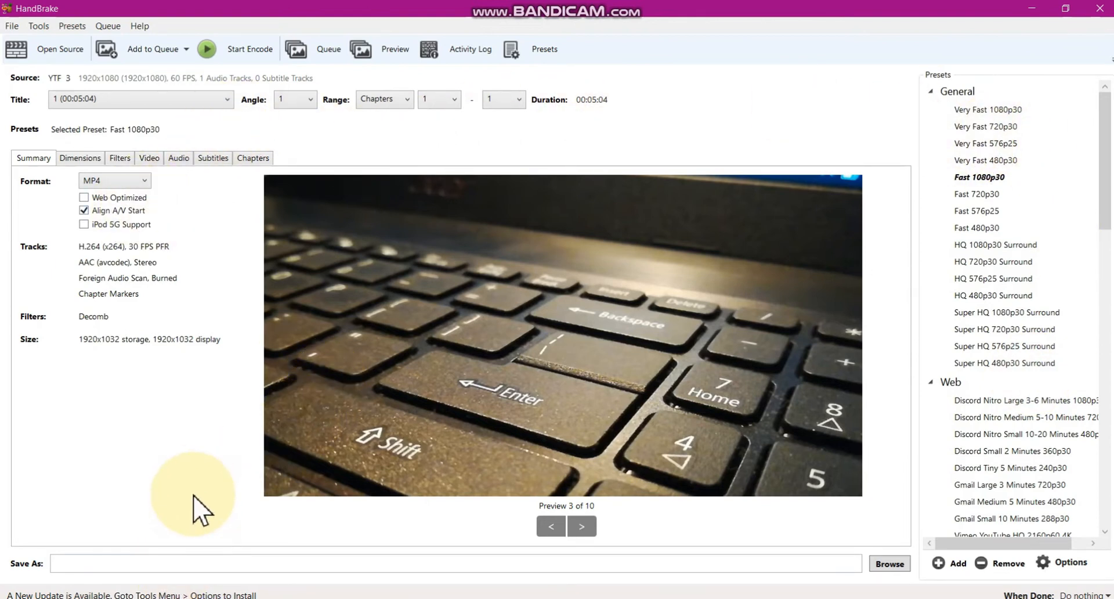
pyautogui.click(82, 160)
pyautogui.click(30, 159)
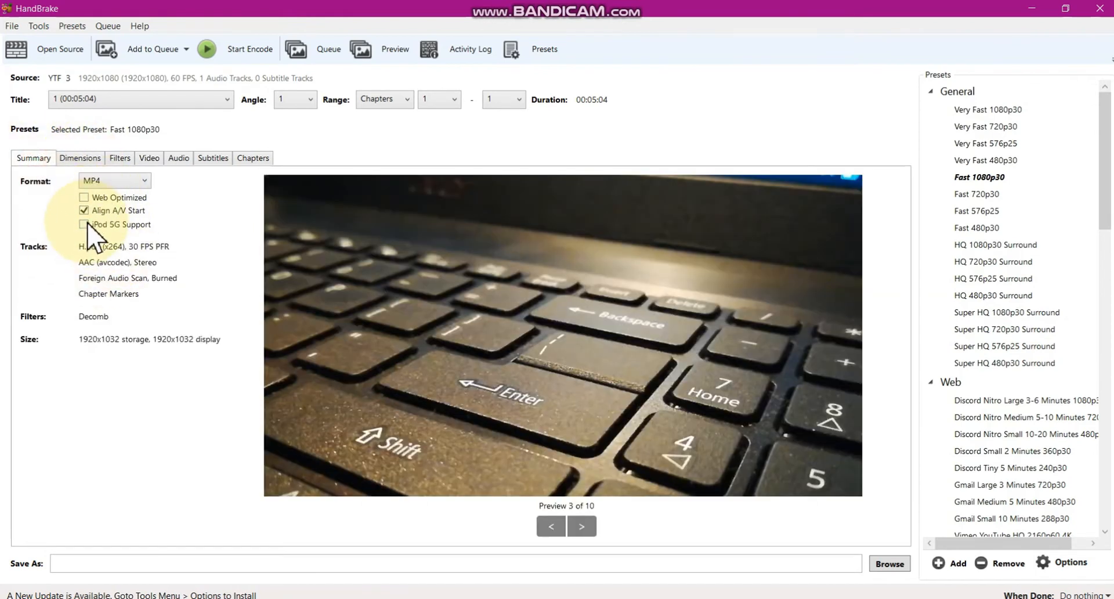
# Set the output video's height to 1080 in the dimension settings
pyautogui.click(80, 158)
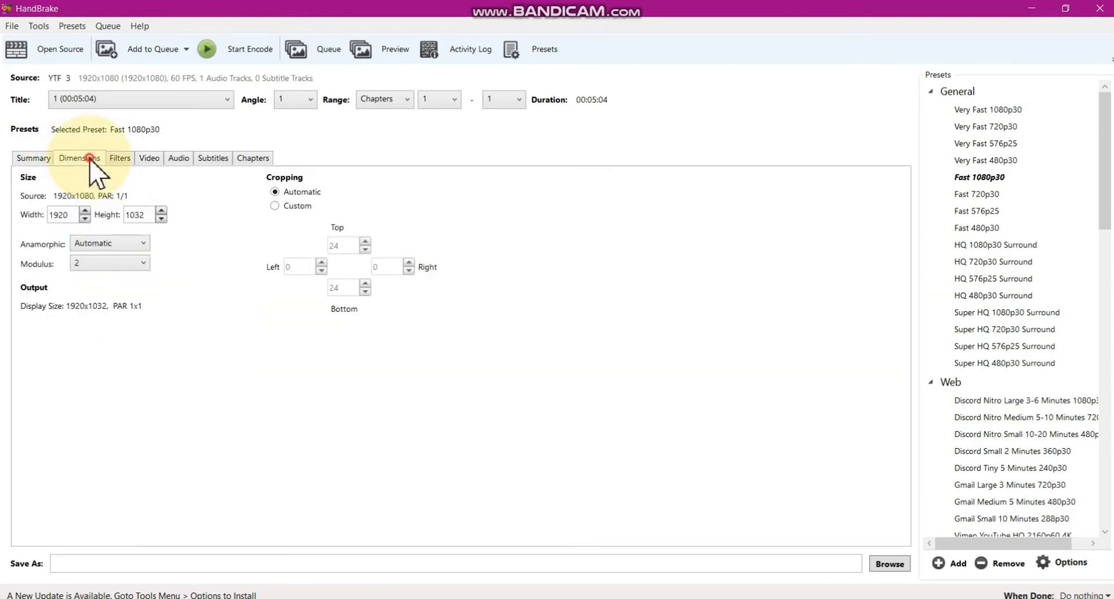
pyautogui.doubleClick(139, 215)
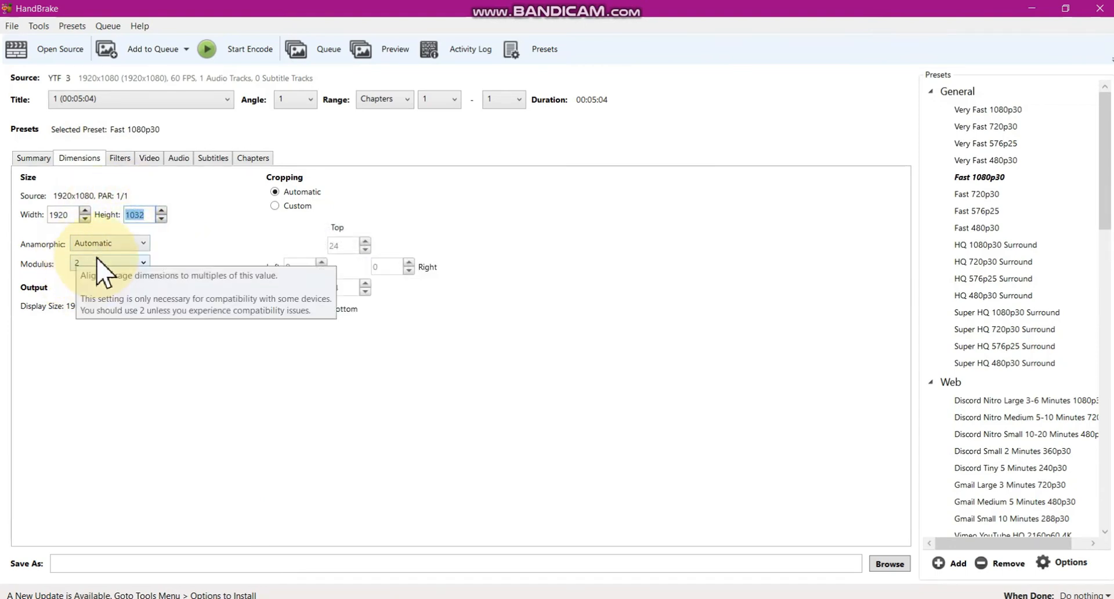
pyautogui.click(150, 214)
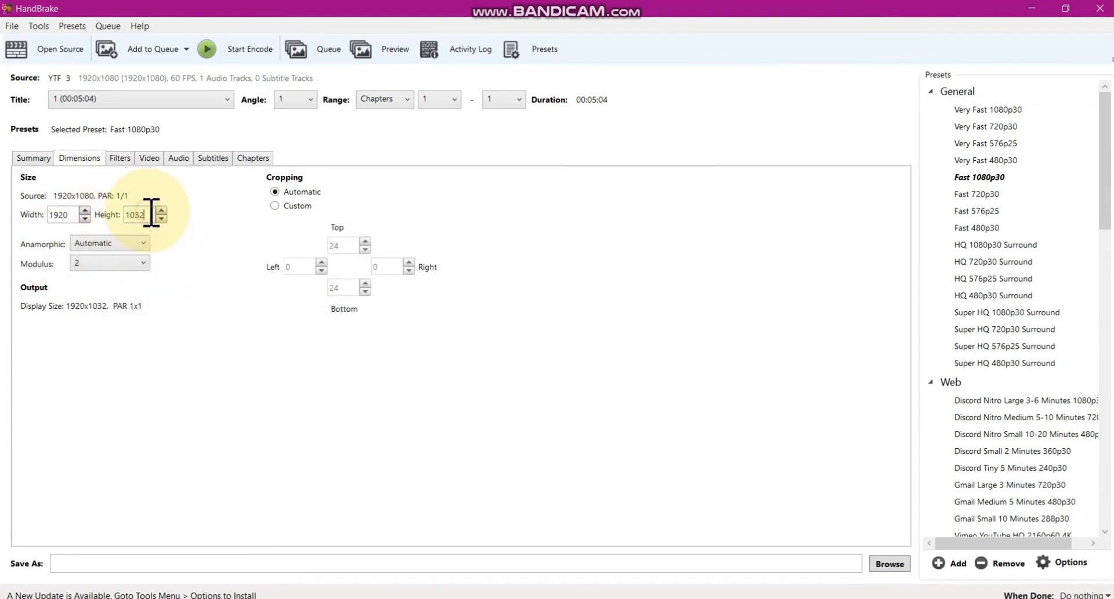
pyautogui.press('BackSpace')
pyautogui.press('BackSpace')
pyautogui.write('80')
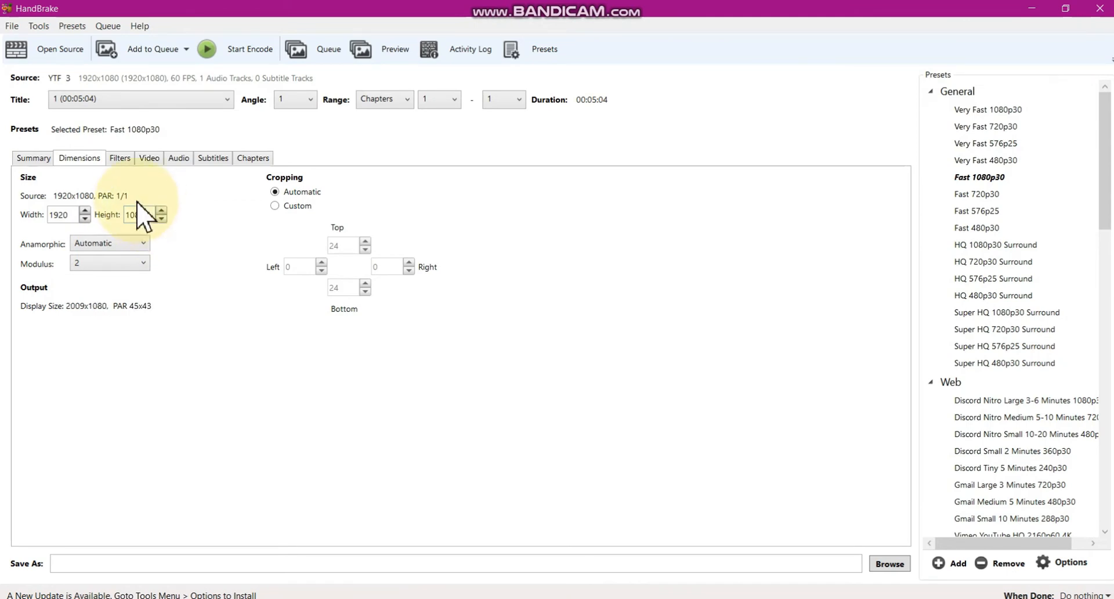
# Turn off the Interlace Detection and Deinterlace filters
pyautogui.click(120, 157)
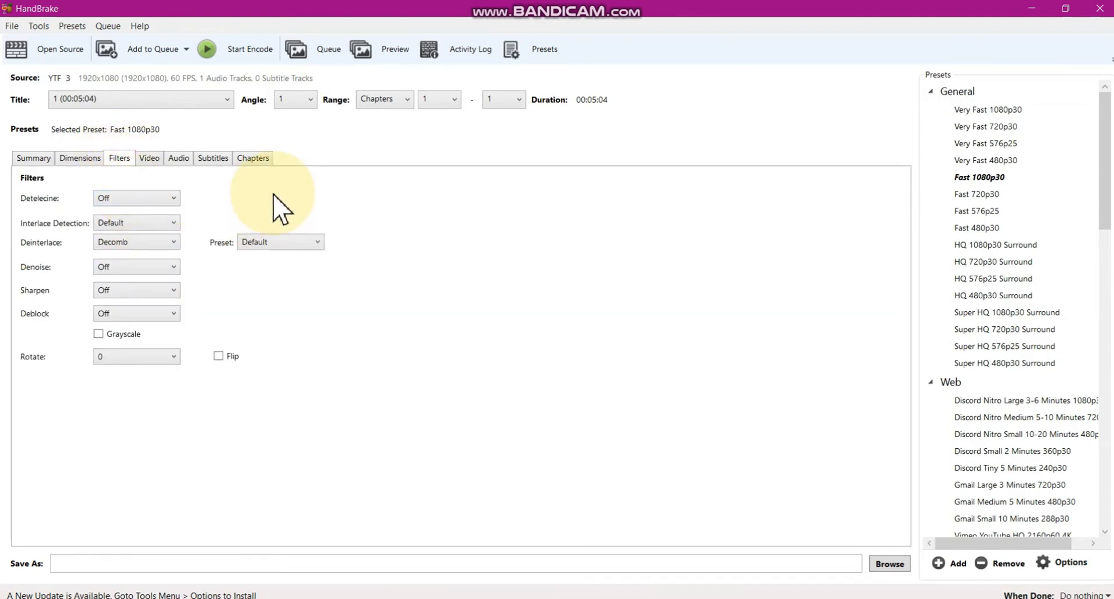
pyautogui.click(171, 222)
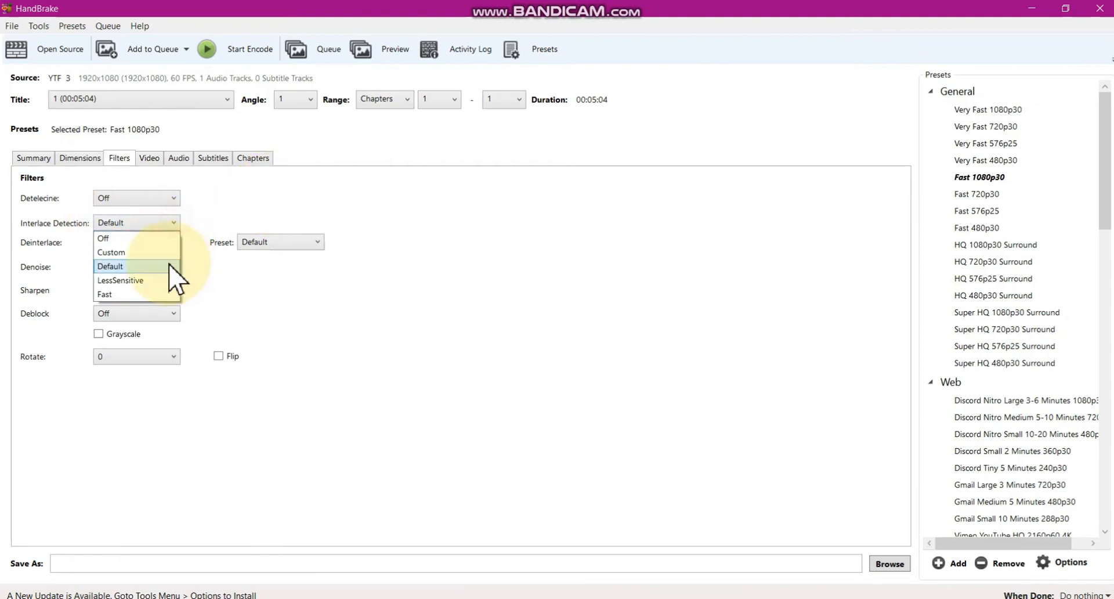
pyautogui.click(149, 238)
pyautogui.click(168, 242)
pyautogui.click(148, 256)
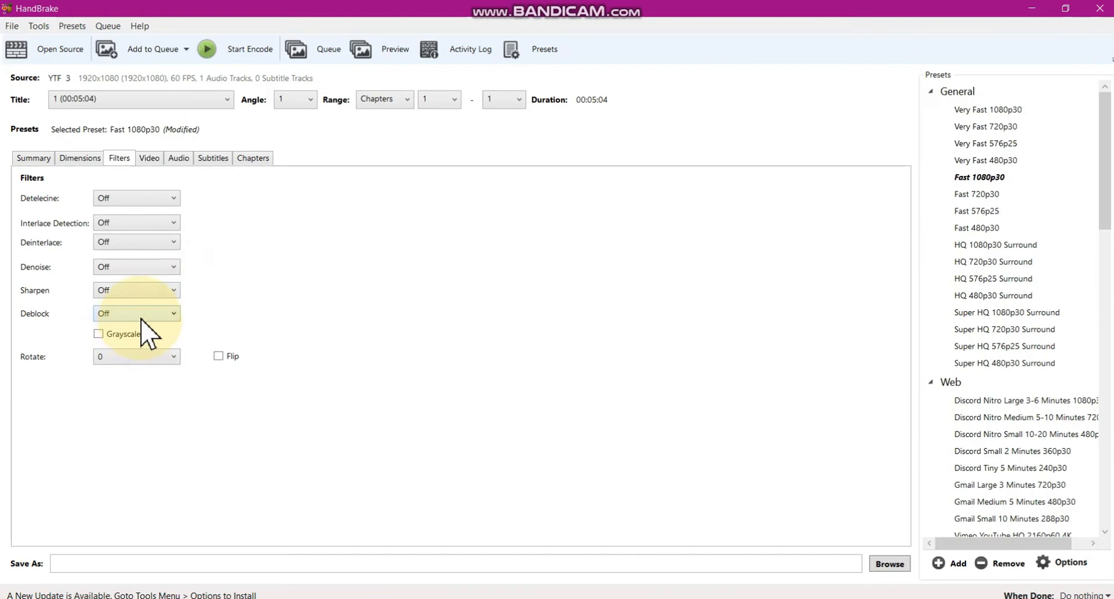
# Set the video framerate to Same as source with Constant Framerate
pyautogui.click(149, 162)
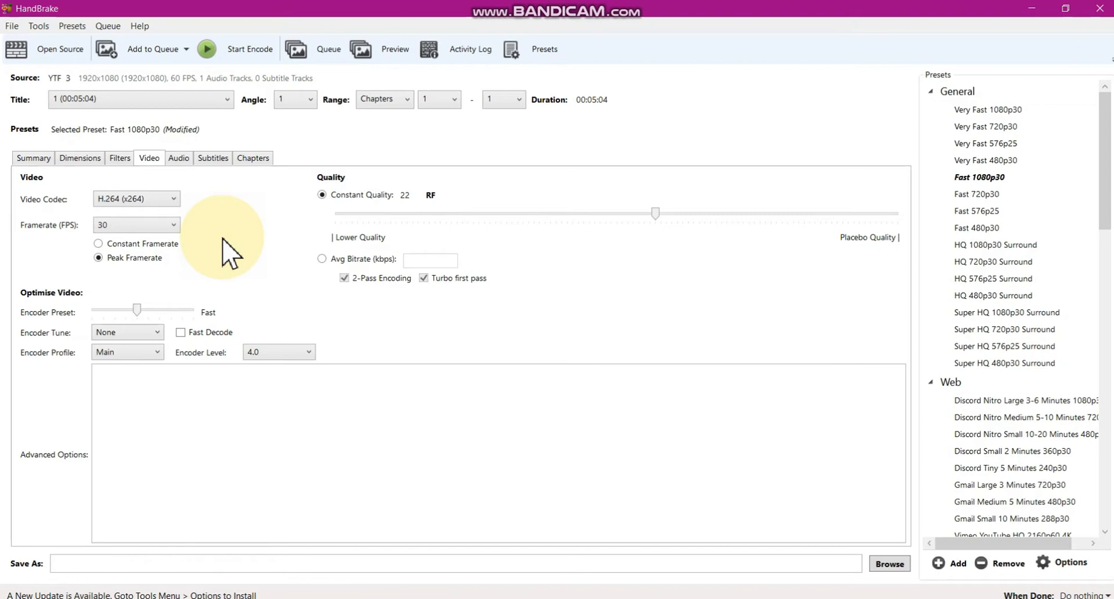
pyautogui.click(172, 226)
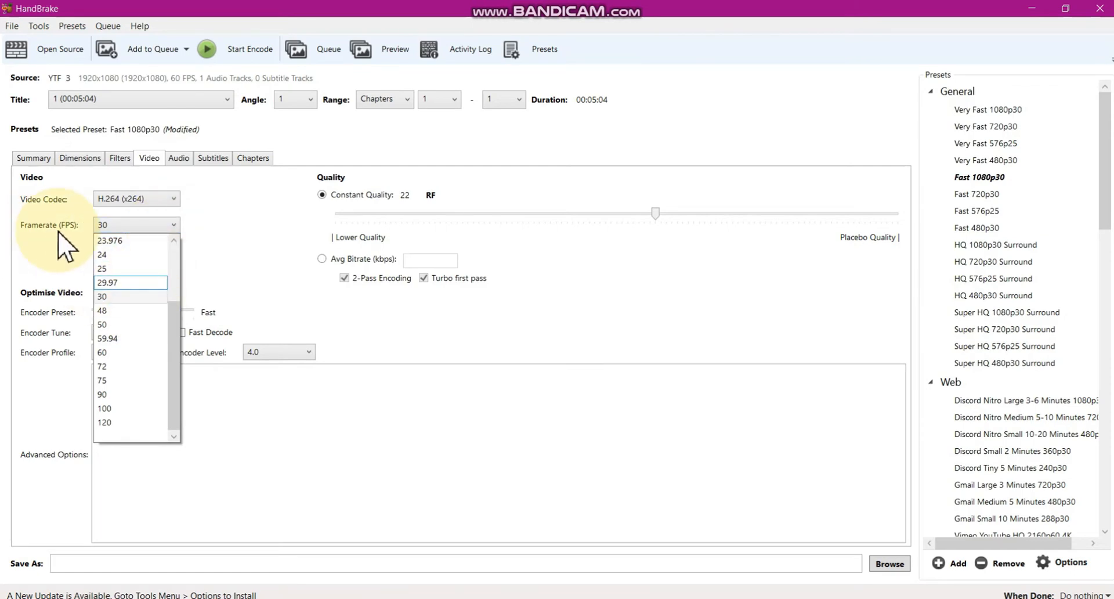
pyautogui.scroll(2, 149, 286)
pyautogui.click(125, 241)
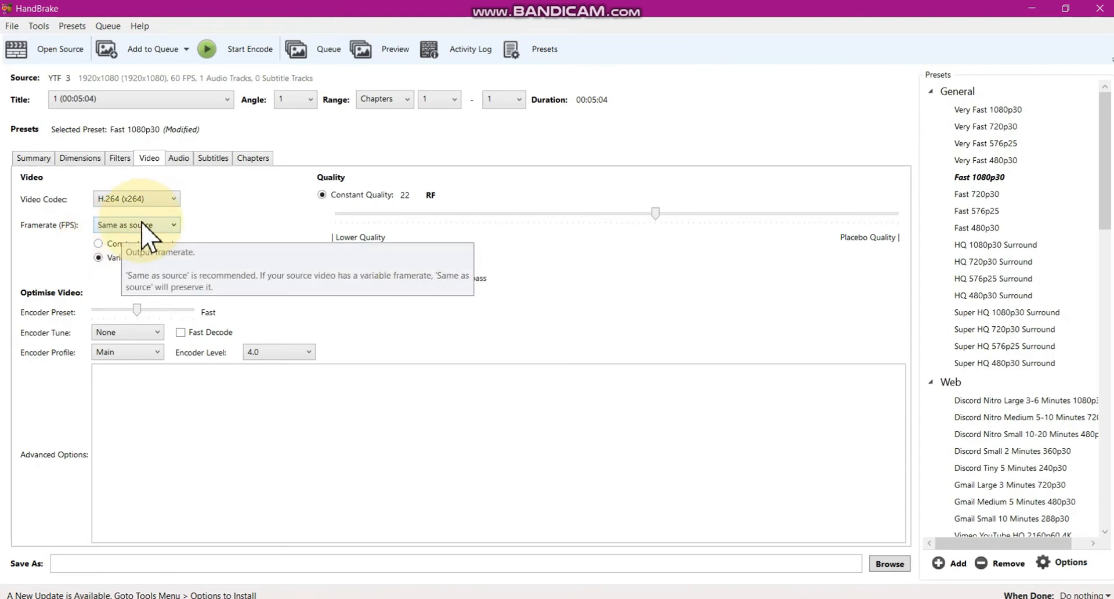
pyautogui.click(98, 244)
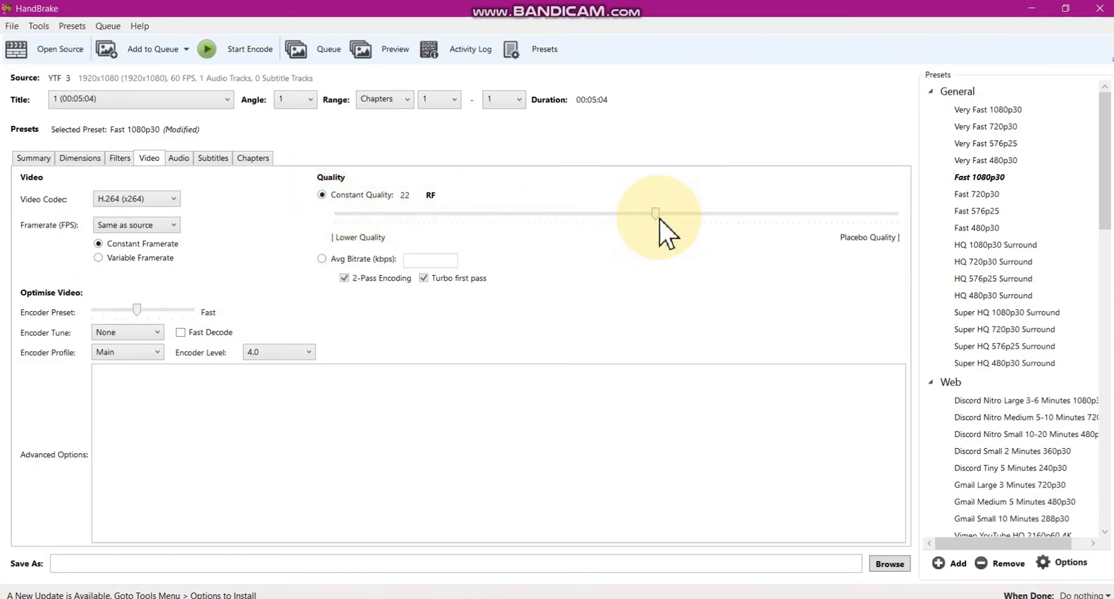
# Switch the quality mode to an average bitrate of 3000 kbps with 2-Pass Encoding and Turbo first pass turned off
pyautogui.click(323, 259)
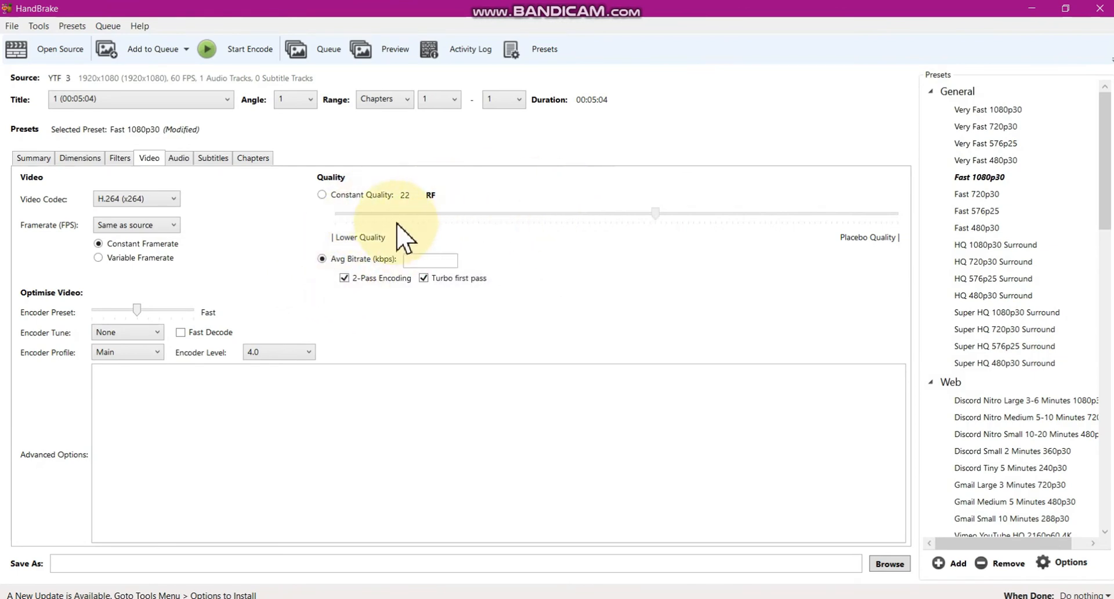
pyautogui.click(344, 279)
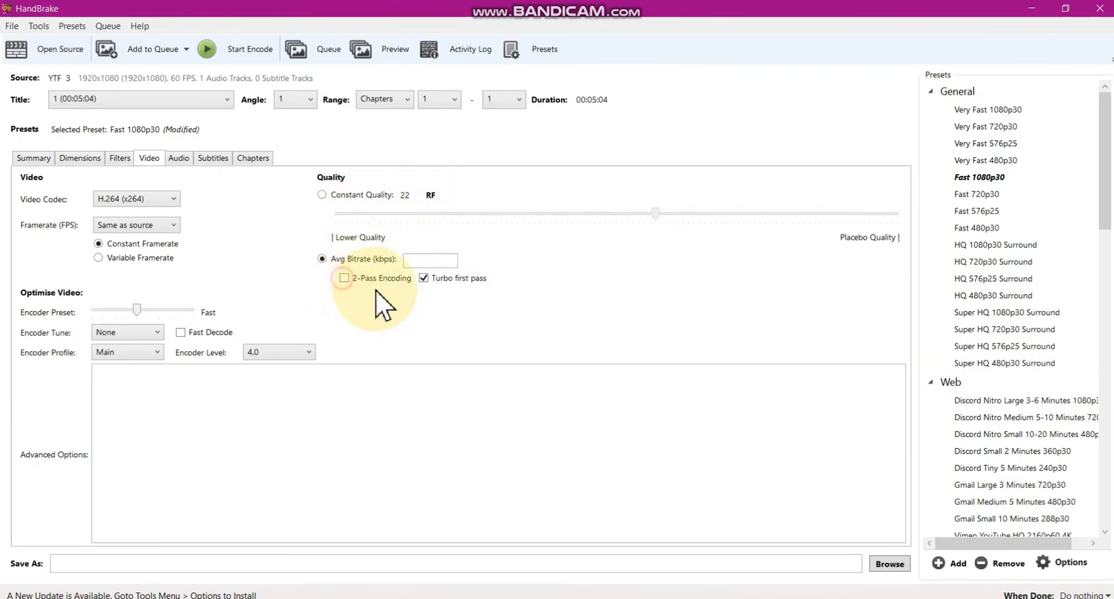
pyautogui.click(423, 278)
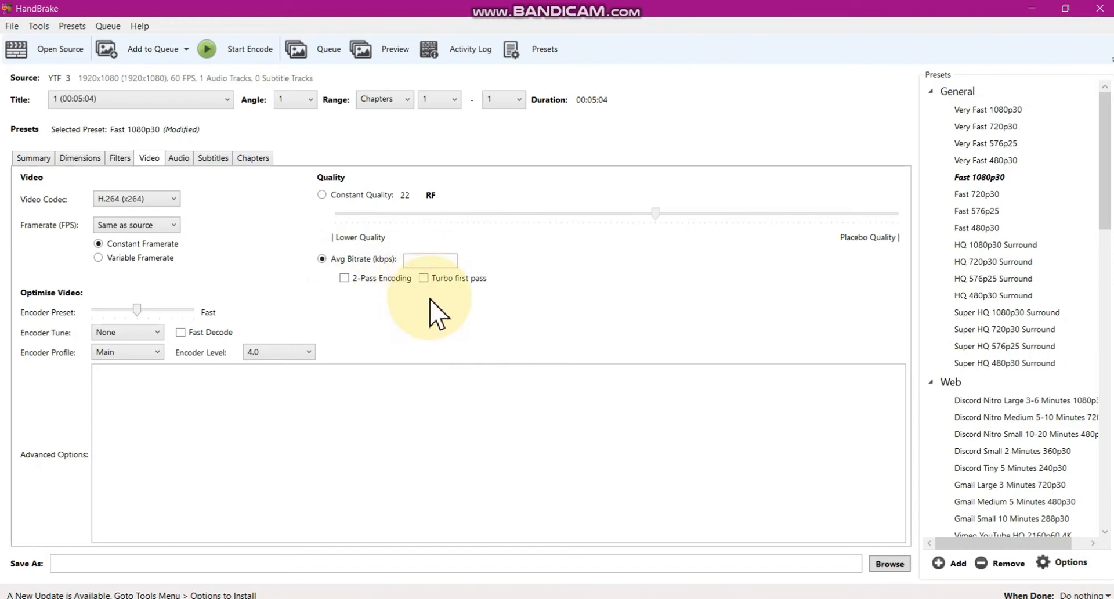
pyautogui.click(436, 261)
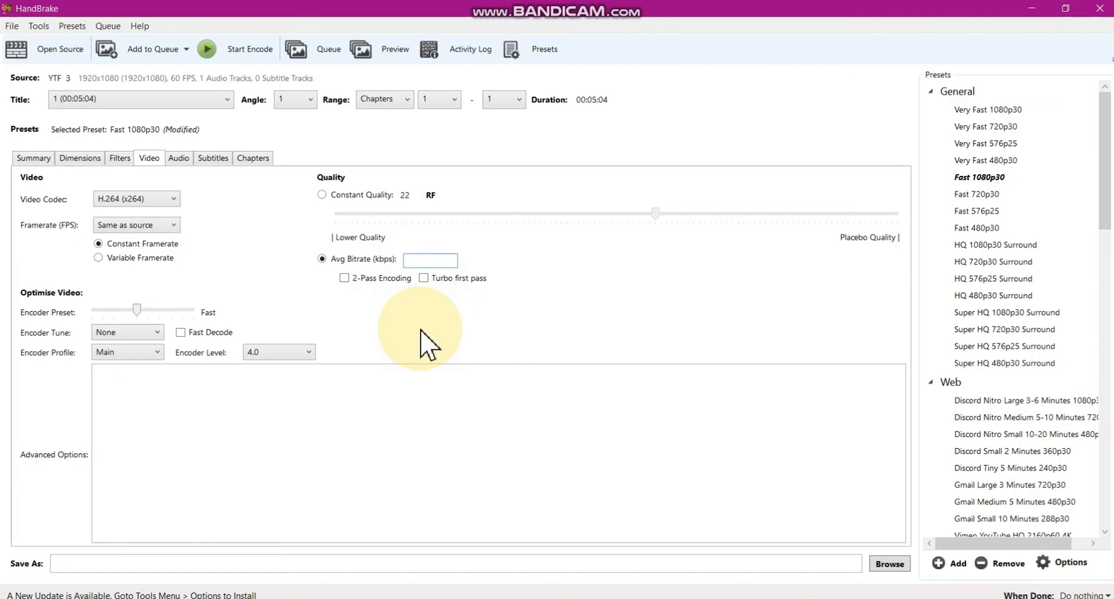
pyautogui.click(412, 258)
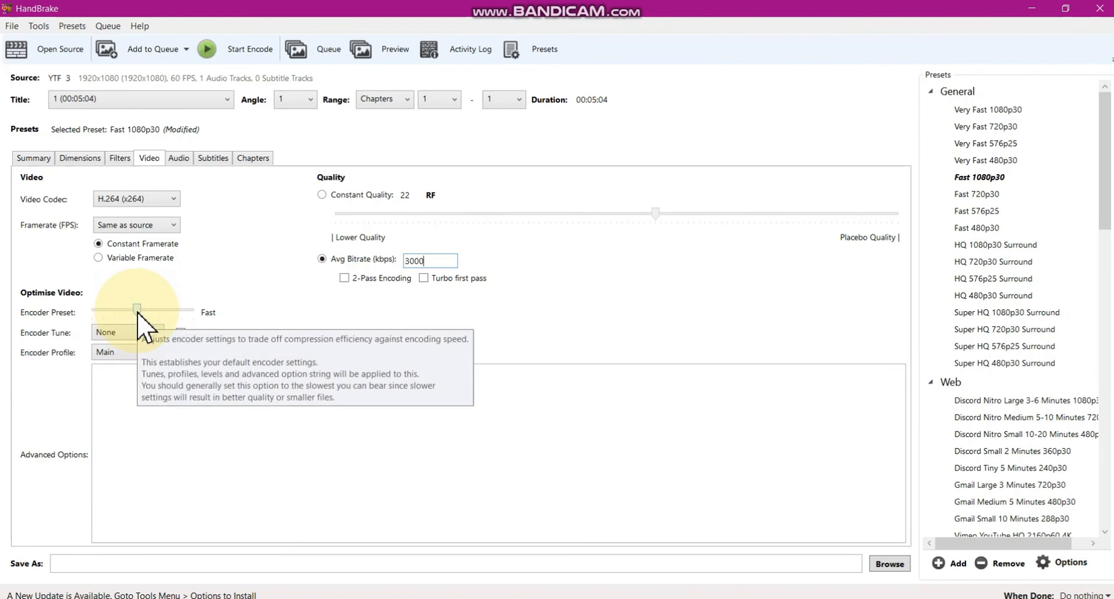
# Keep the encoder profile at Main and set the encoder level to 5.2
pyautogui.click(139, 354)
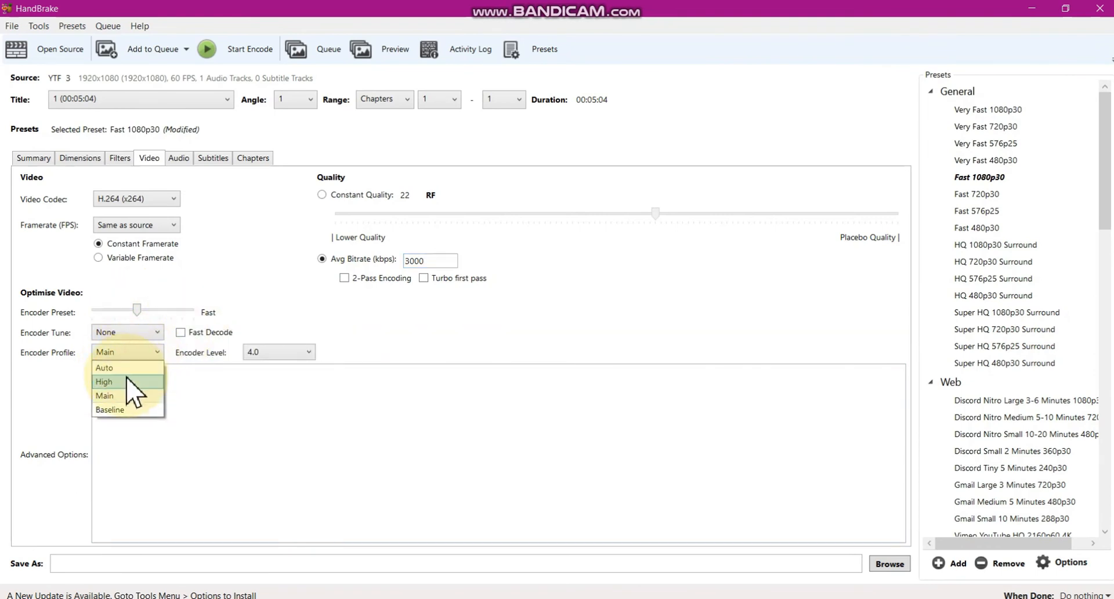
pyautogui.click(116, 396)
pyautogui.click(293, 352)
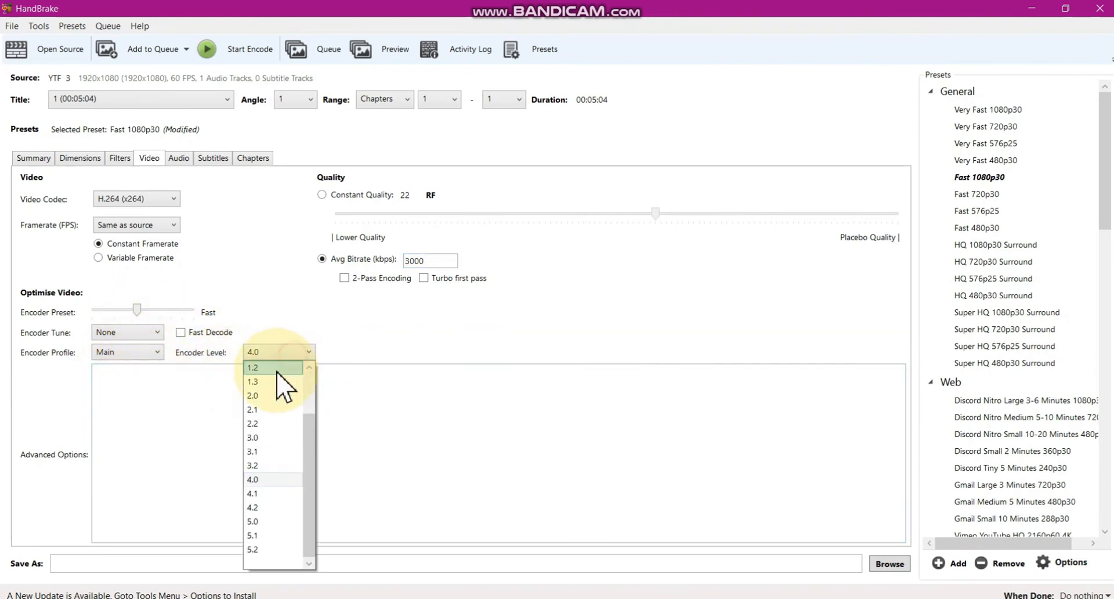
pyautogui.click(270, 549)
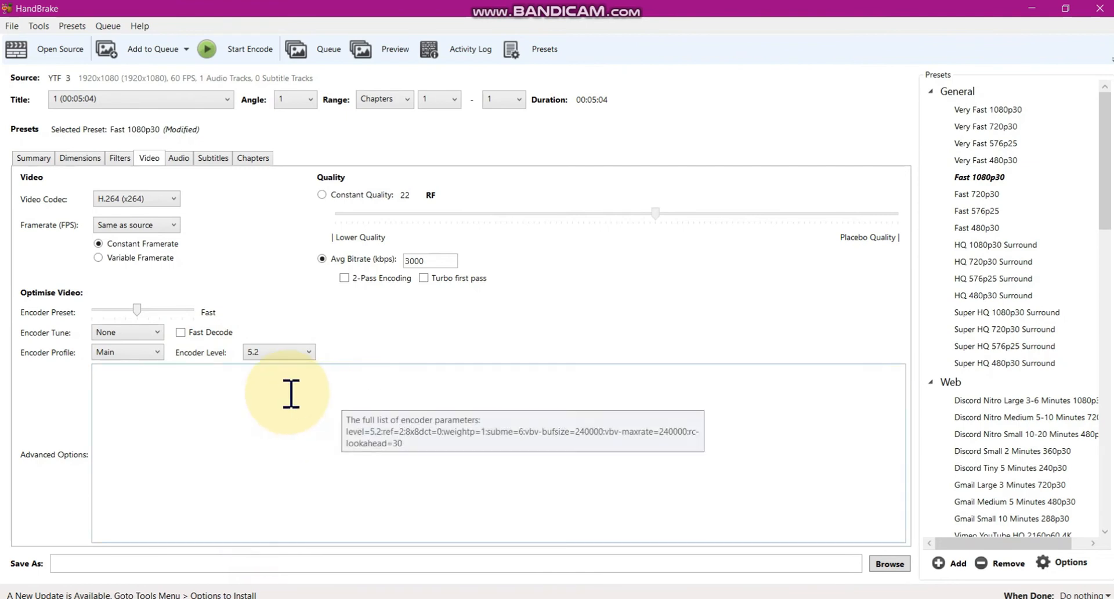
# Set the bitrate of the English AAC audio track to 320
pyautogui.click(179, 159)
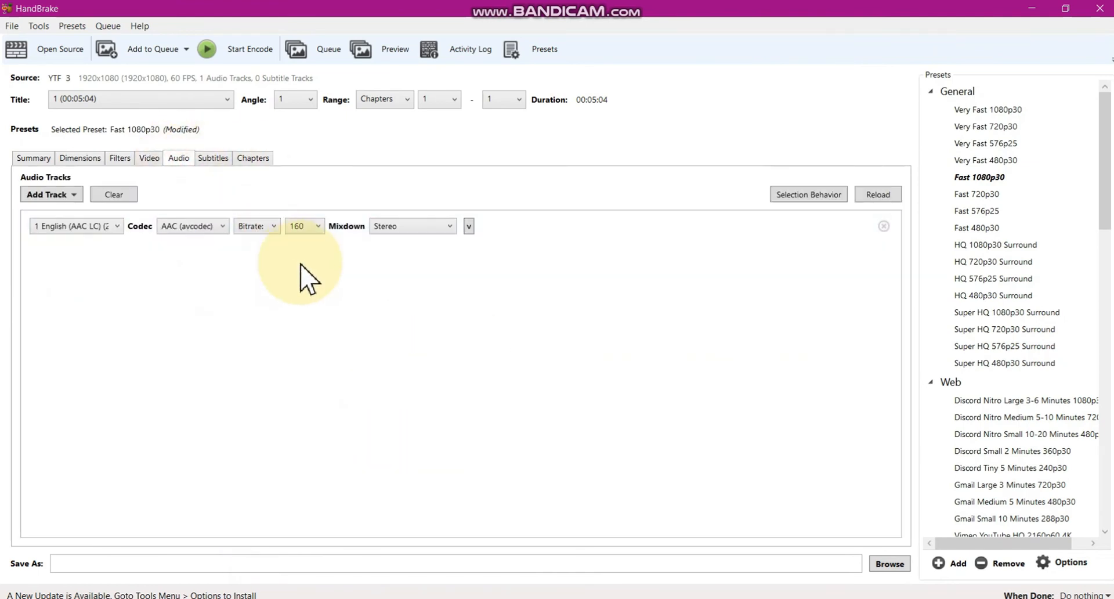
pyautogui.click(318, 227)
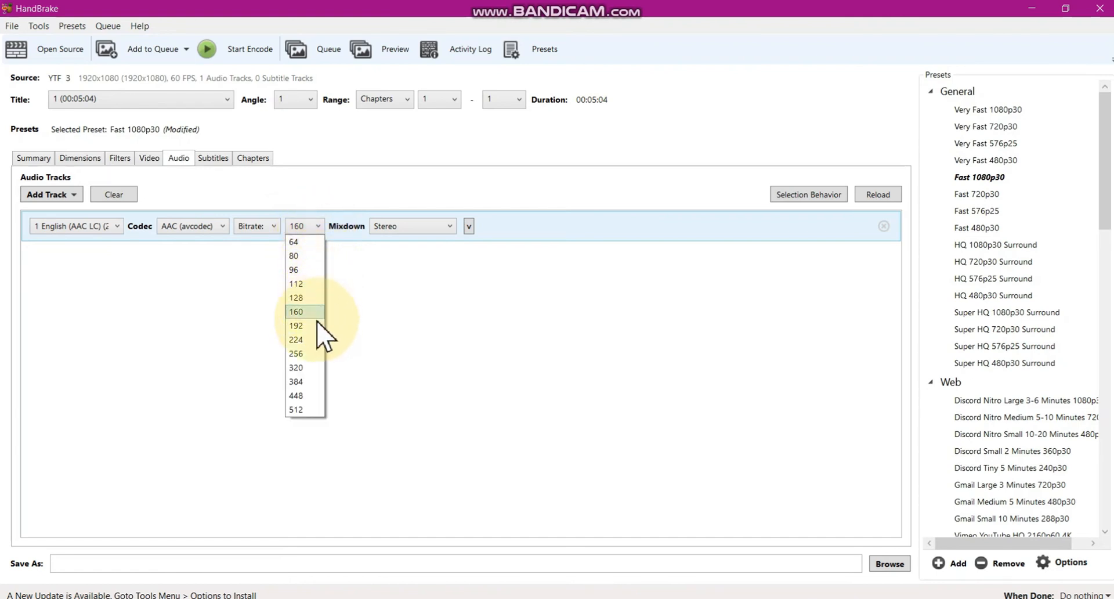
pyautogui.click(296, 368)
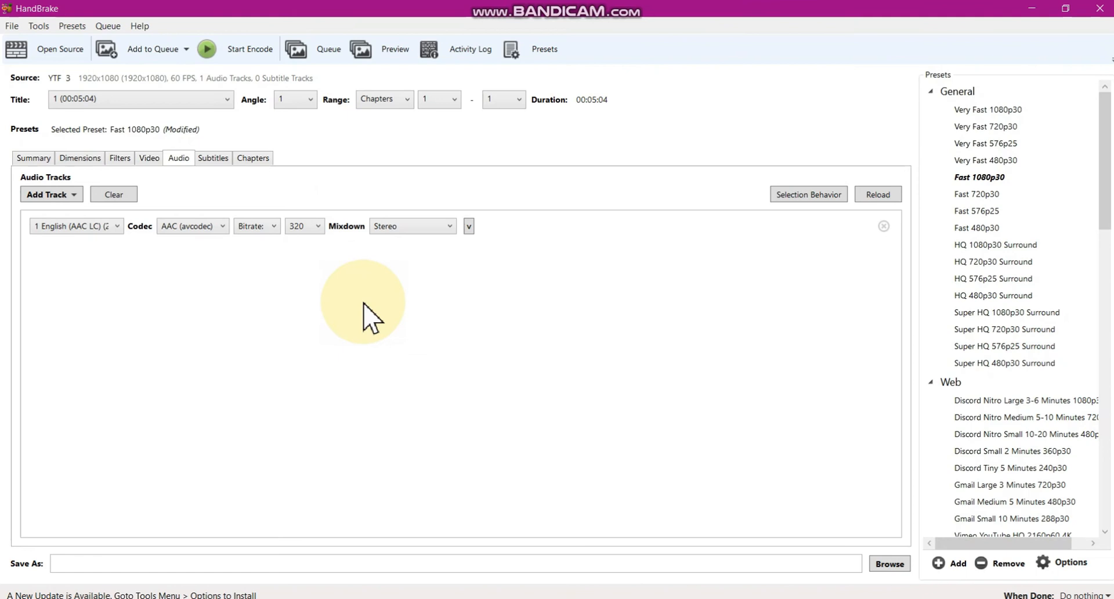
# Look through the subtitle and chapter settings and review the encode summary
pyautogui.click(213, 158)
pyautogui.click(253, 158)
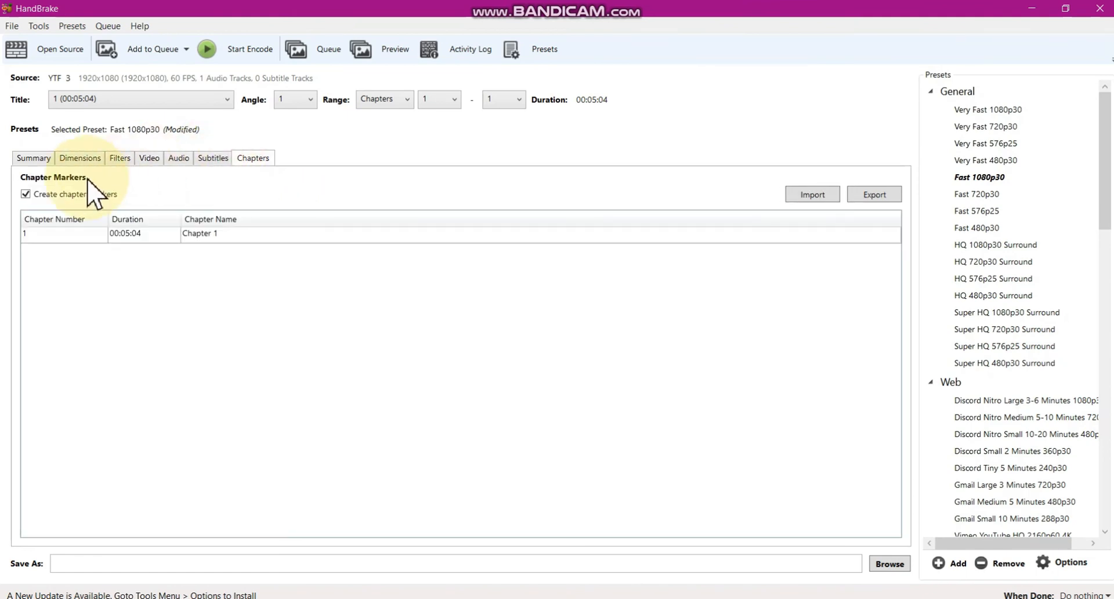
pyautogui.click(37, 164)
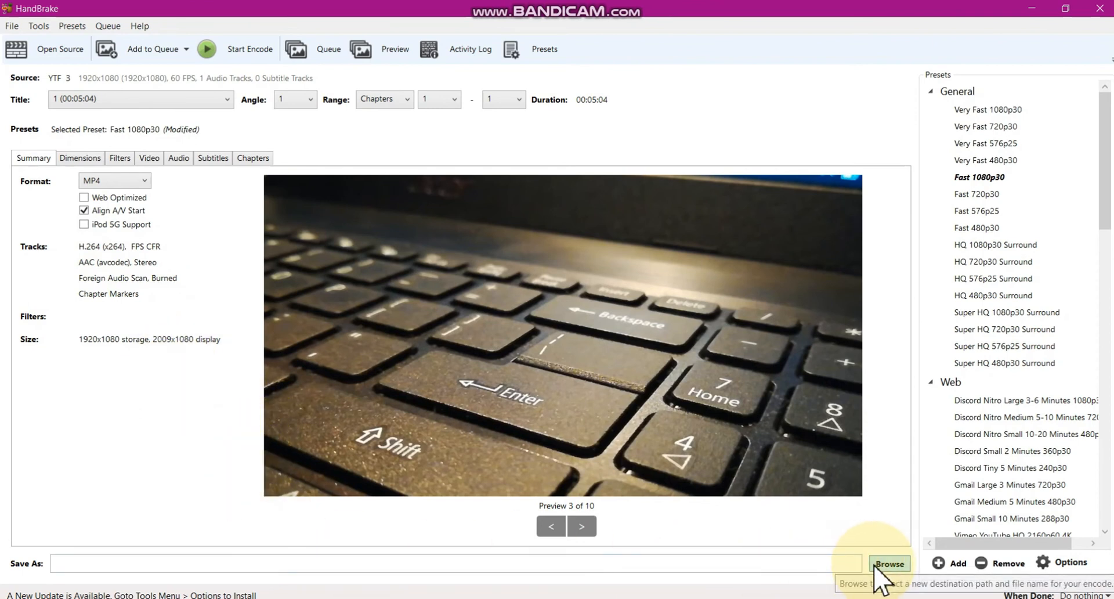
# Set the output destination to an mp4 file named YTF HB on the Desktop and start the encode
pyautogui.click(892, 567)
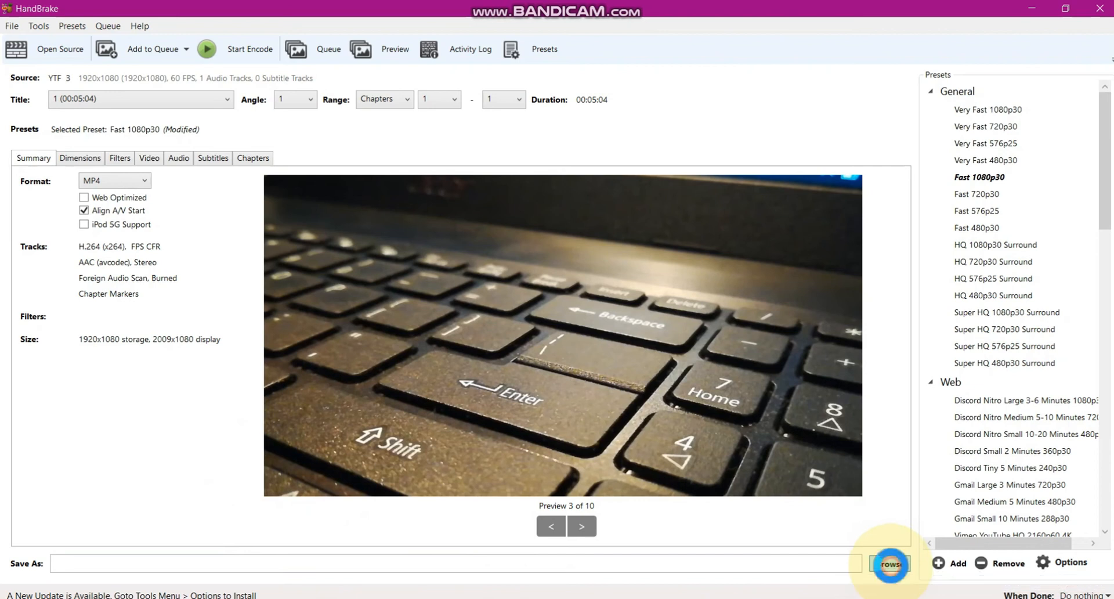
pyautogui.click(71, 144)
pyautogui.click(232, 289)
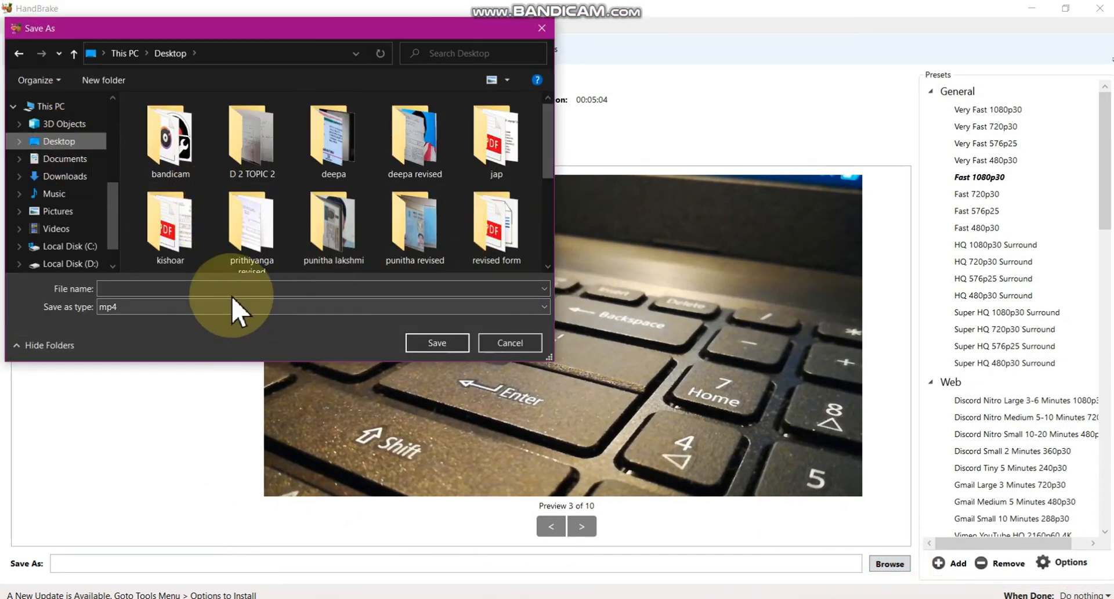
pyautogui.write('YT')
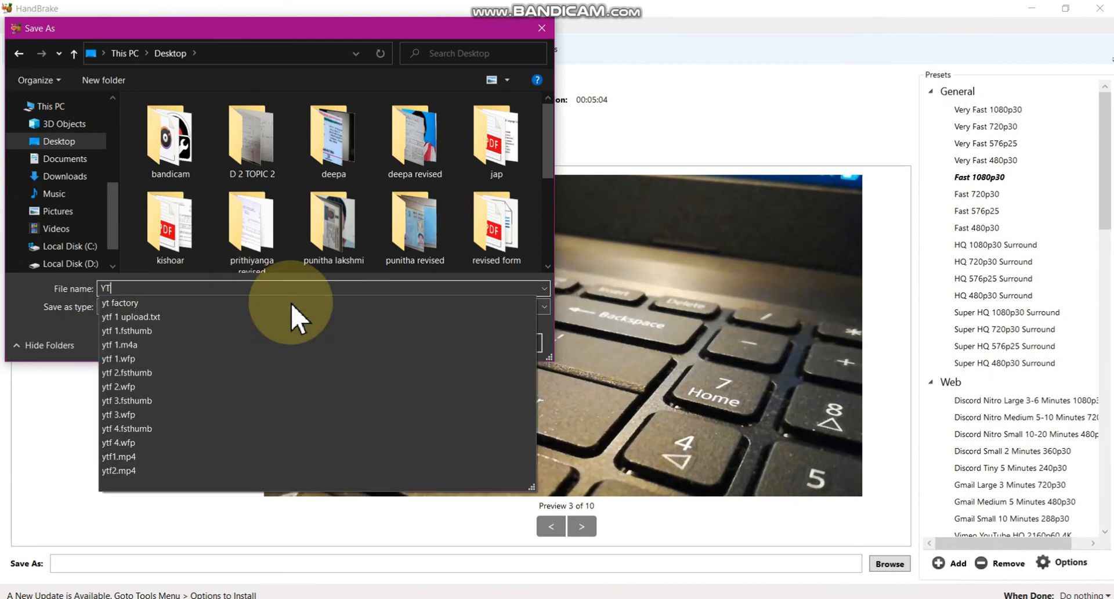
pyautogui.write('F HB')
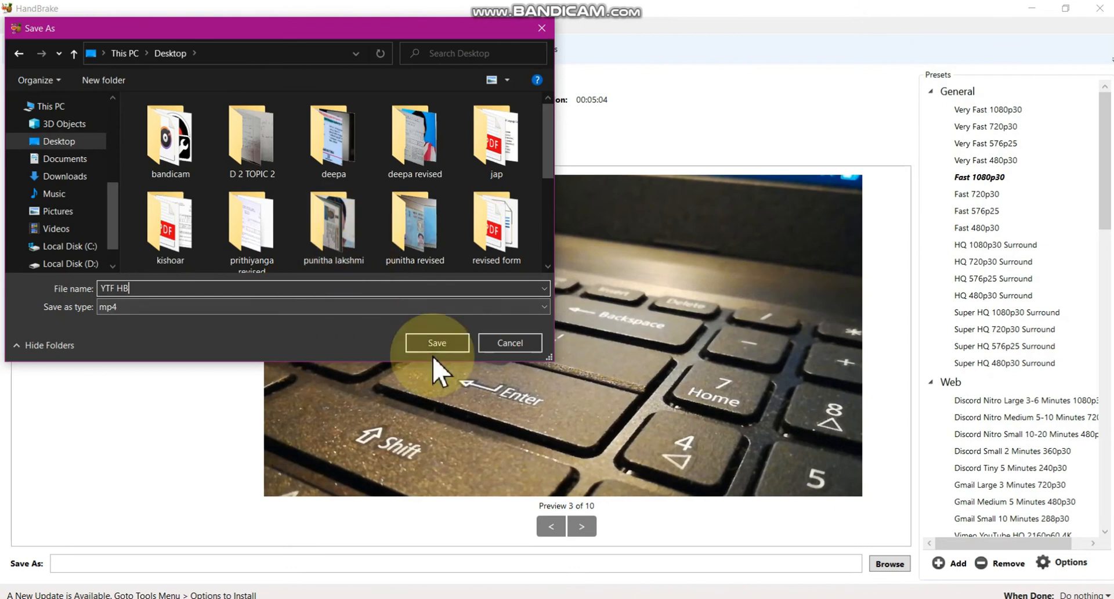
pyautogui.click(452, 344)
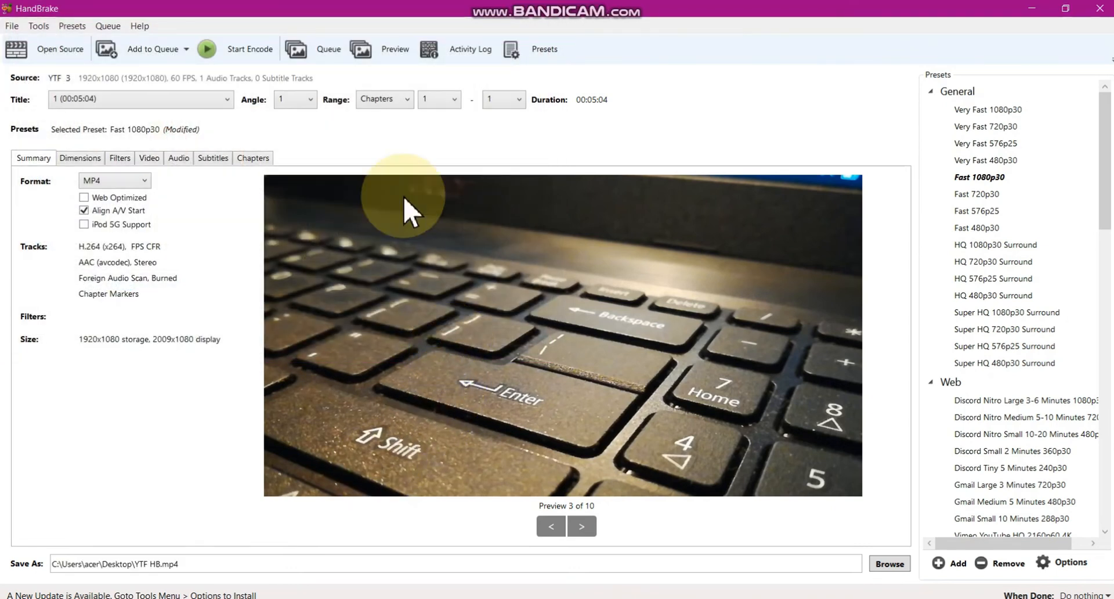
pyautogui.click(238, 51)
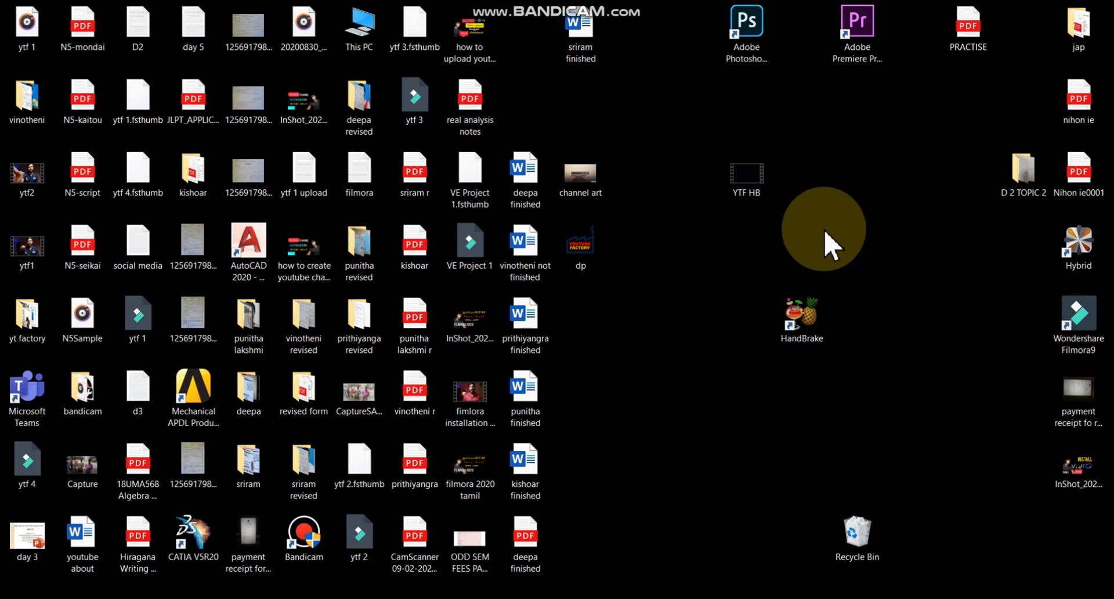
# In File Explorer, check the file size of the original YTF 3 video in the filmora out folder on Local Disk (D:)
pyautogui.click(756, 175)
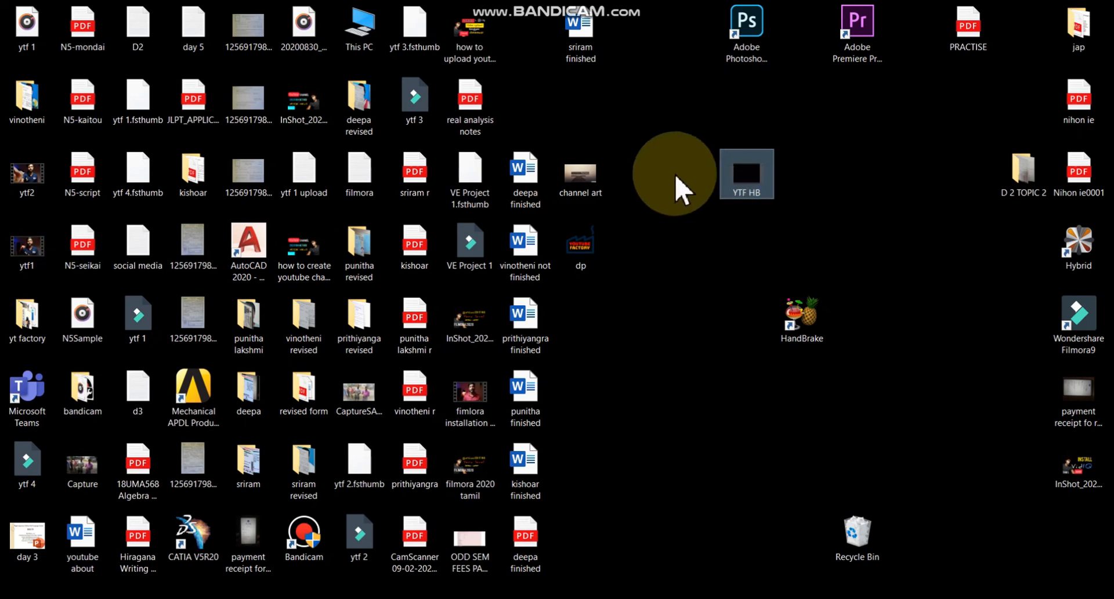
pyautogui.doubleClick(360, 28)
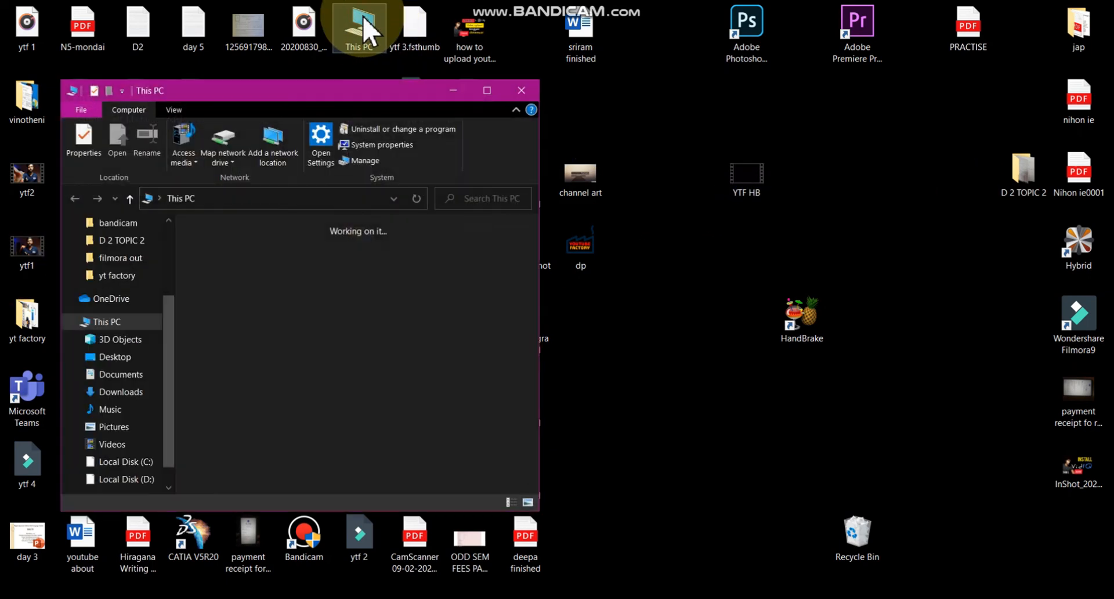
pyautogui.scroll(-5, 343, 296)
pyautogui.doubleClick(273, 477)
pyautogui.scroll(-5, 290, 380)
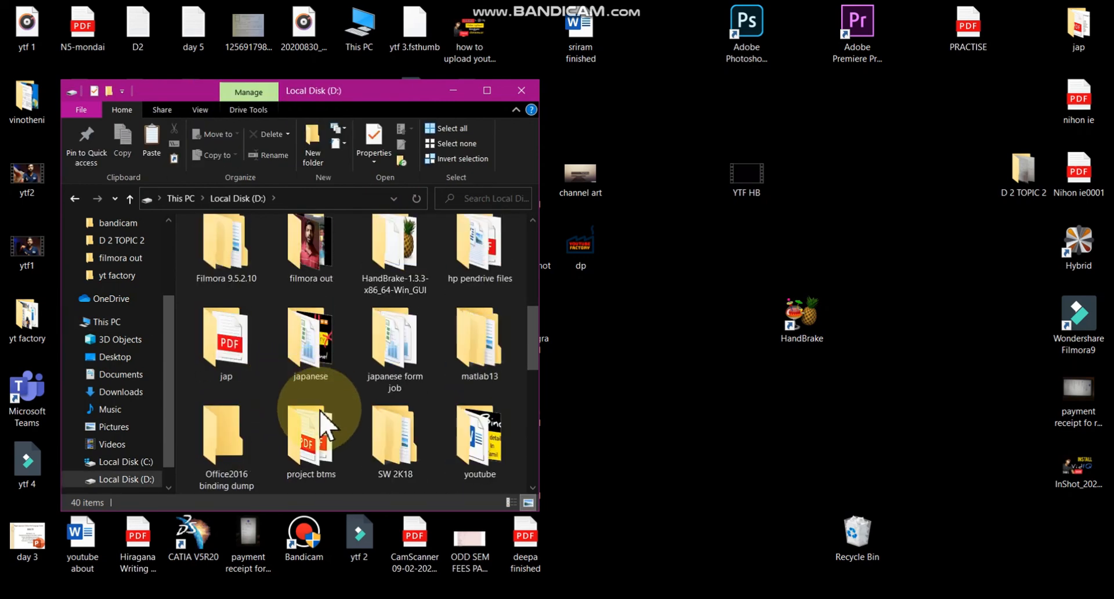
pyautogui.scroll(-2, 273, 395)
pyautogui.scroll(2, 279, 410)
pyautogui.doubleClick(319, 281)
pyautogui.scroll(-2, 324, 335)
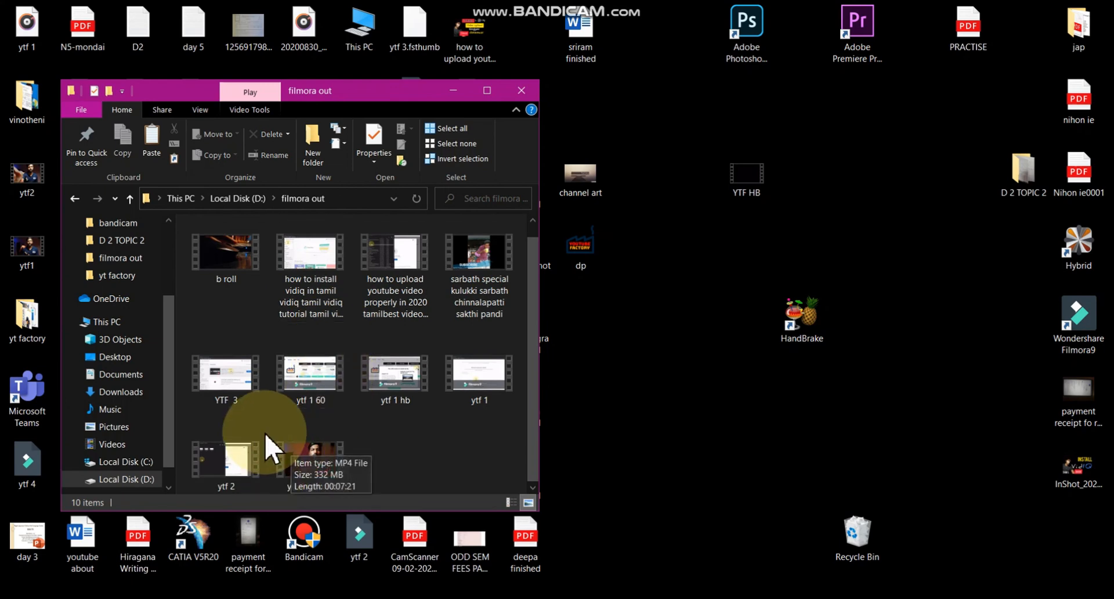
pyautogui.rightClick(234, 395)
pyautogui.click(316, 411)
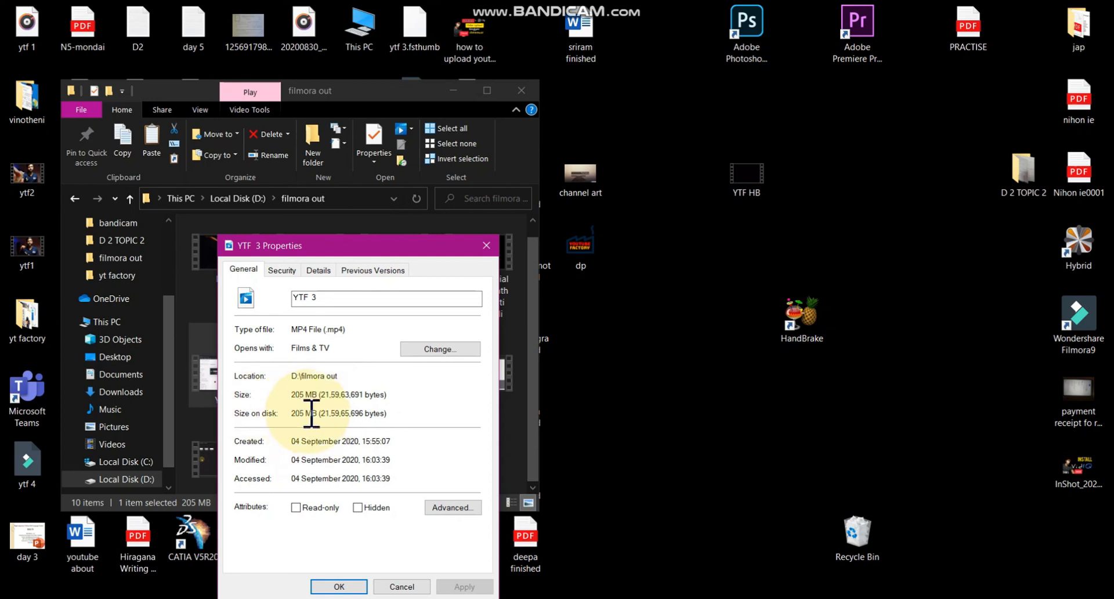
pyautogui.click(343, 587)
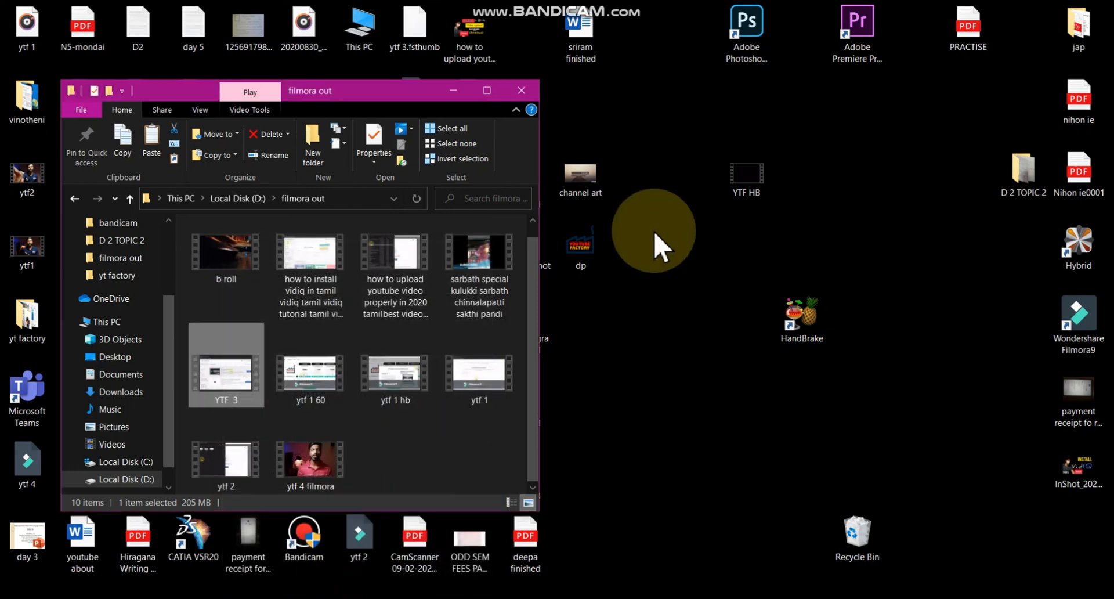
# Check the file size of the YTF HB video on the desktop in its properties and close the folder window
pyautogui.click(753, 169)
pyautogui.rightClick(753, 169)
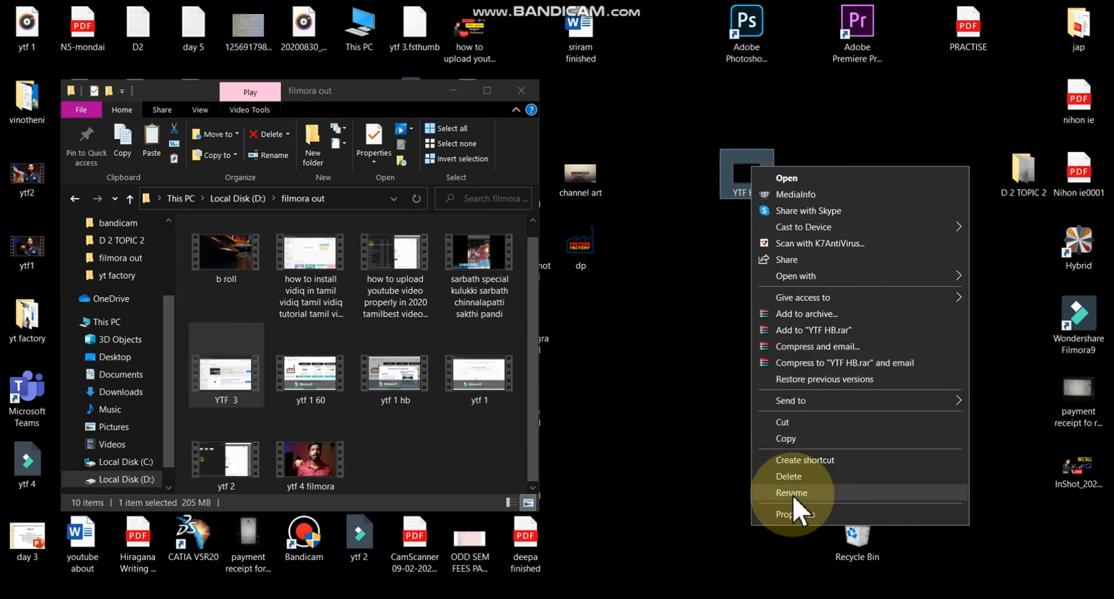
pyautogui.click(798, 514)
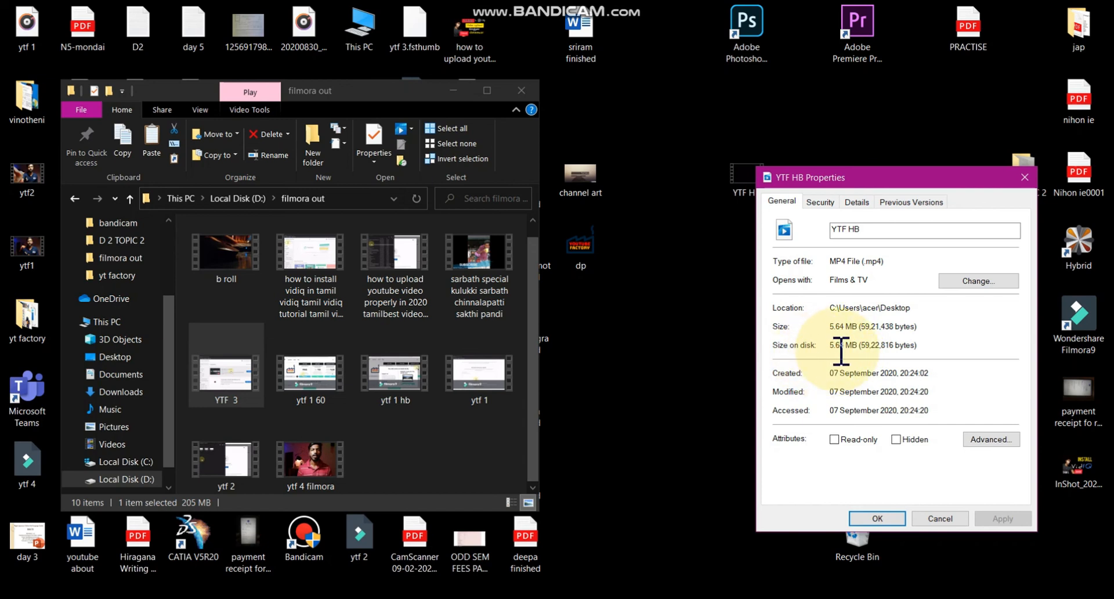
pyautogui.click(883, 518)
pyautogui.click(526, 95)
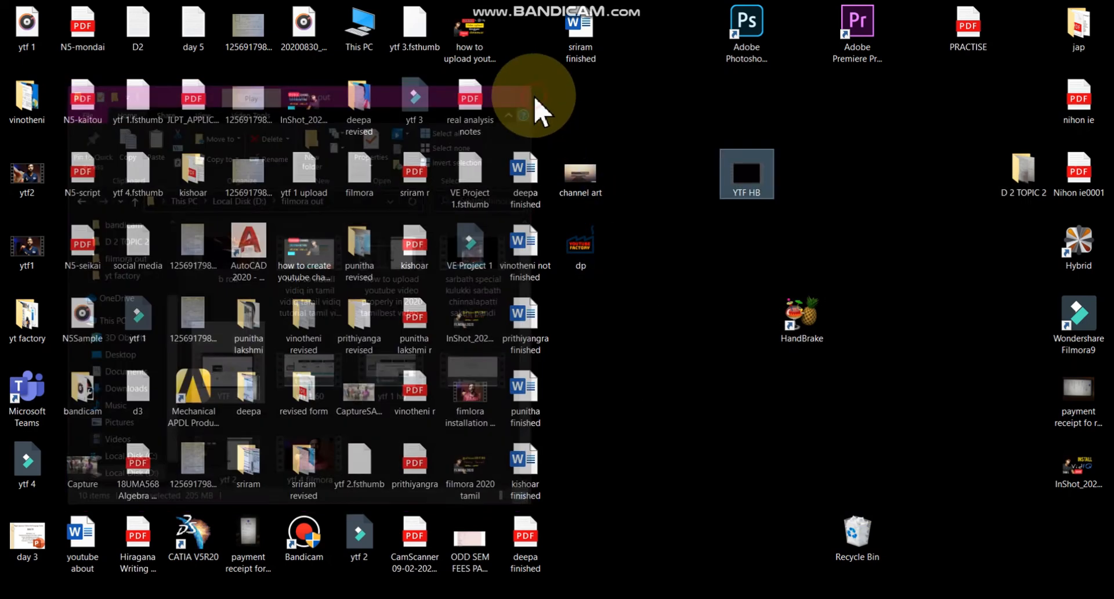
pyautogui.rightClick(642, 224)
pyautogui.click(684, 268)
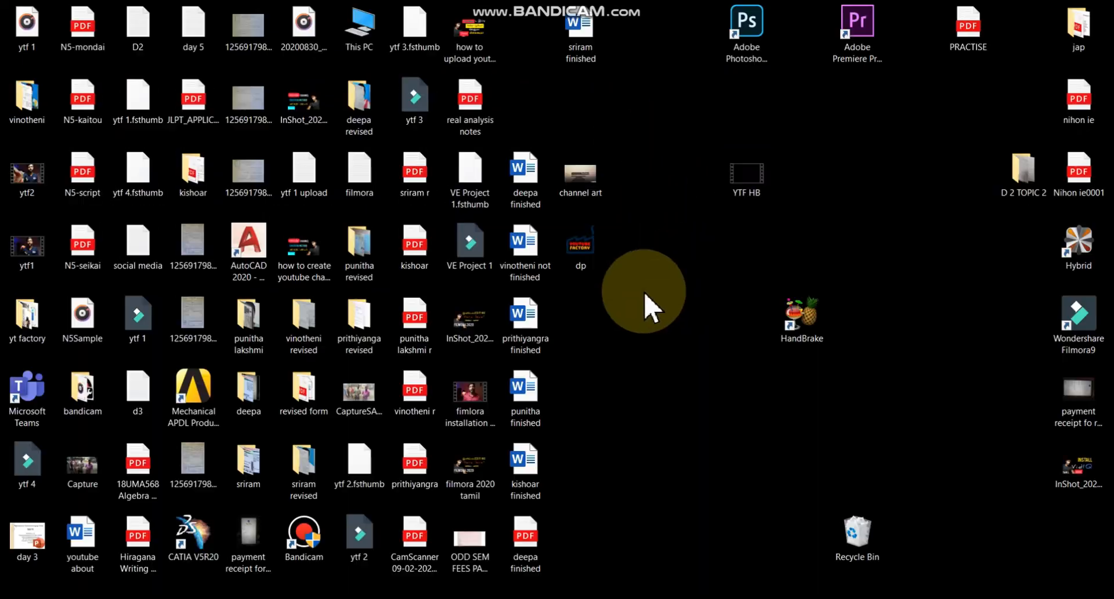